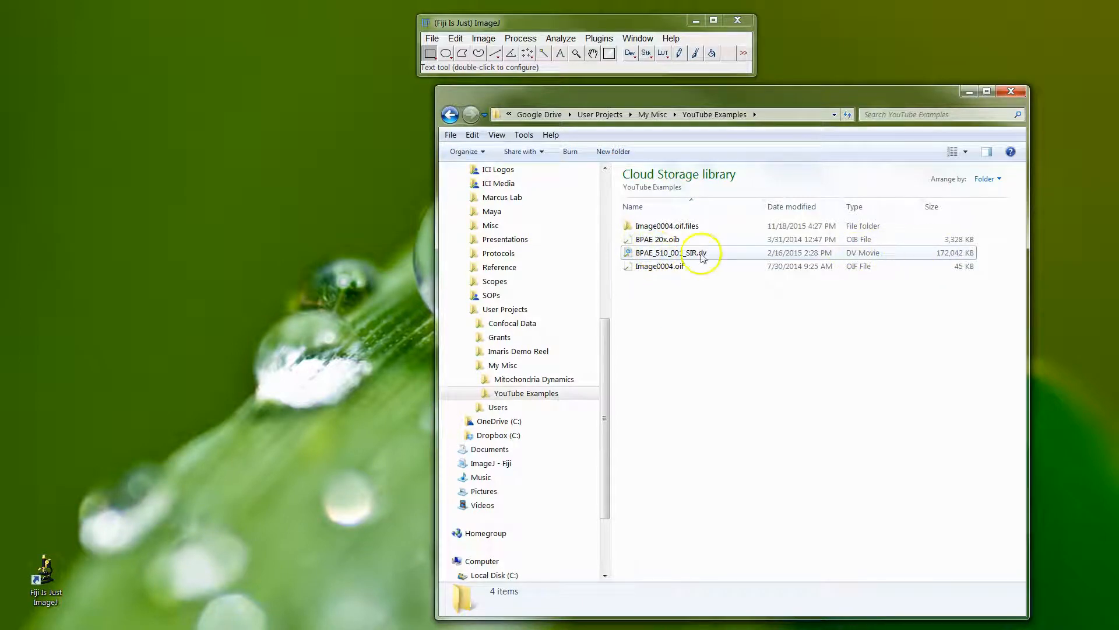
Import BPAE_510_001_SIR.dv into Fiji as a hyperstack with Colorized color mode and Autoscale enabled.
drag(684, 254, 269, 83)
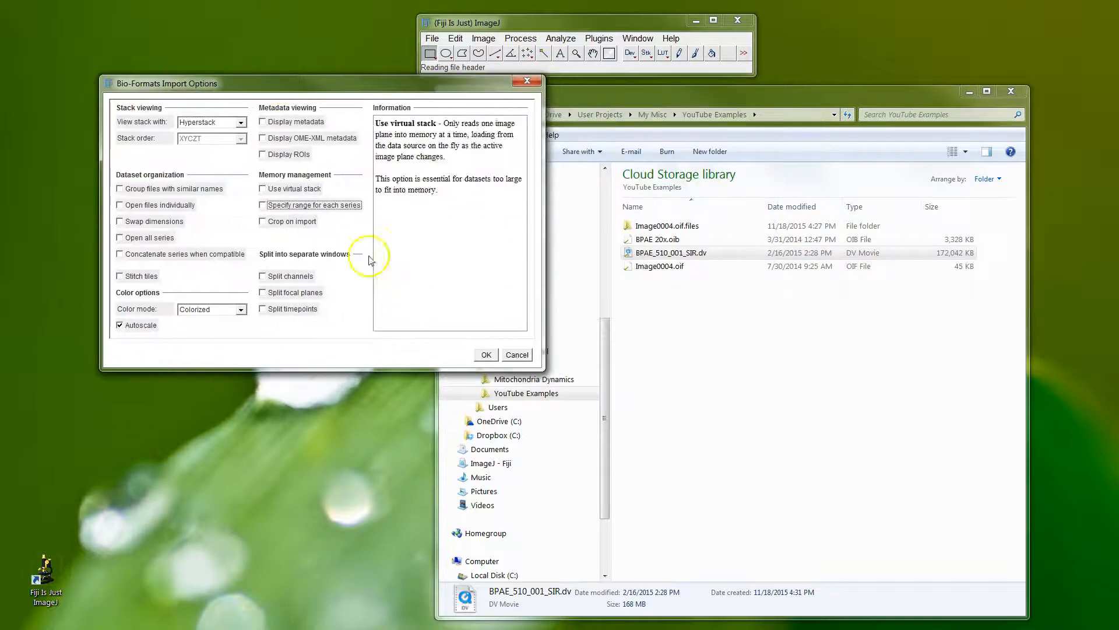
click(237, 316)
click(225, 339)
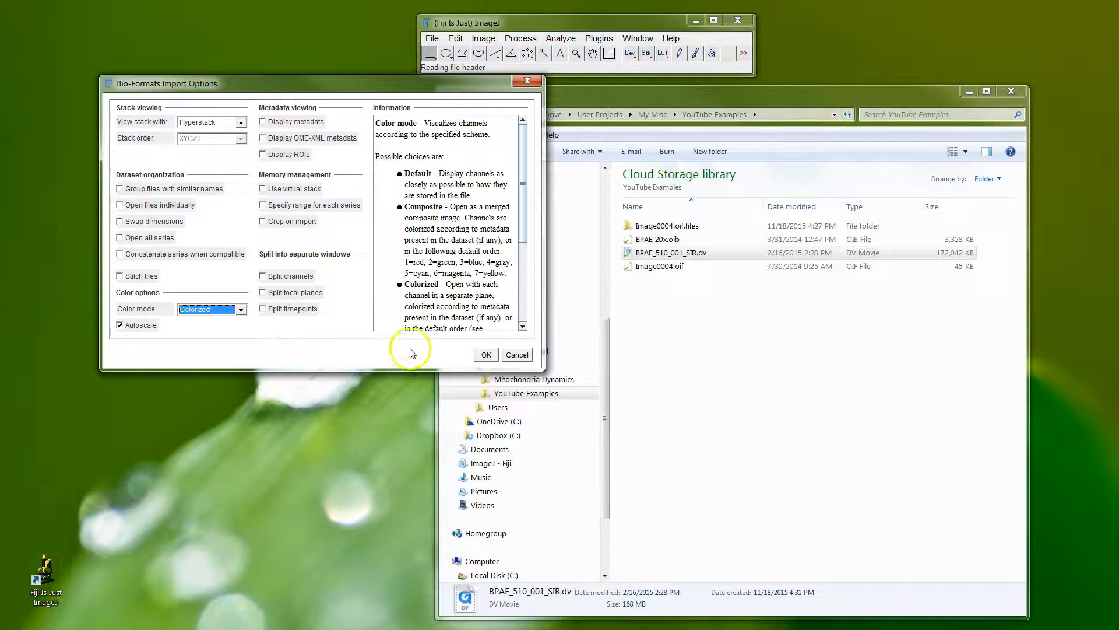
click(486, 355)
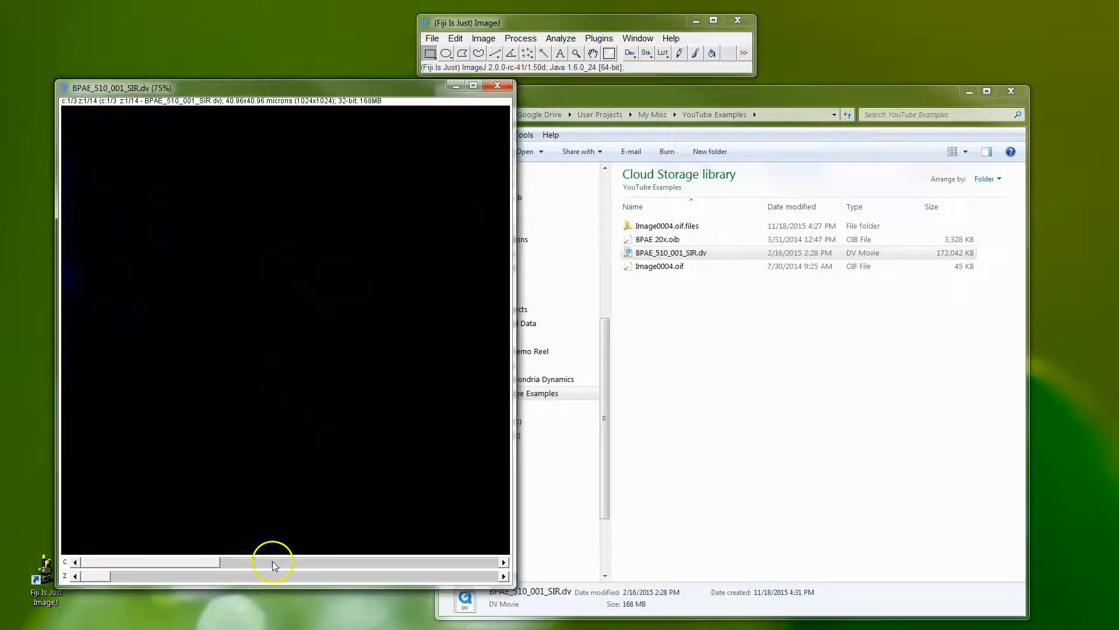
Look through the stack's three channels at Z slice 6, ending on channel 2.
click(271, 564)
drag(105, 578, 249, 577)
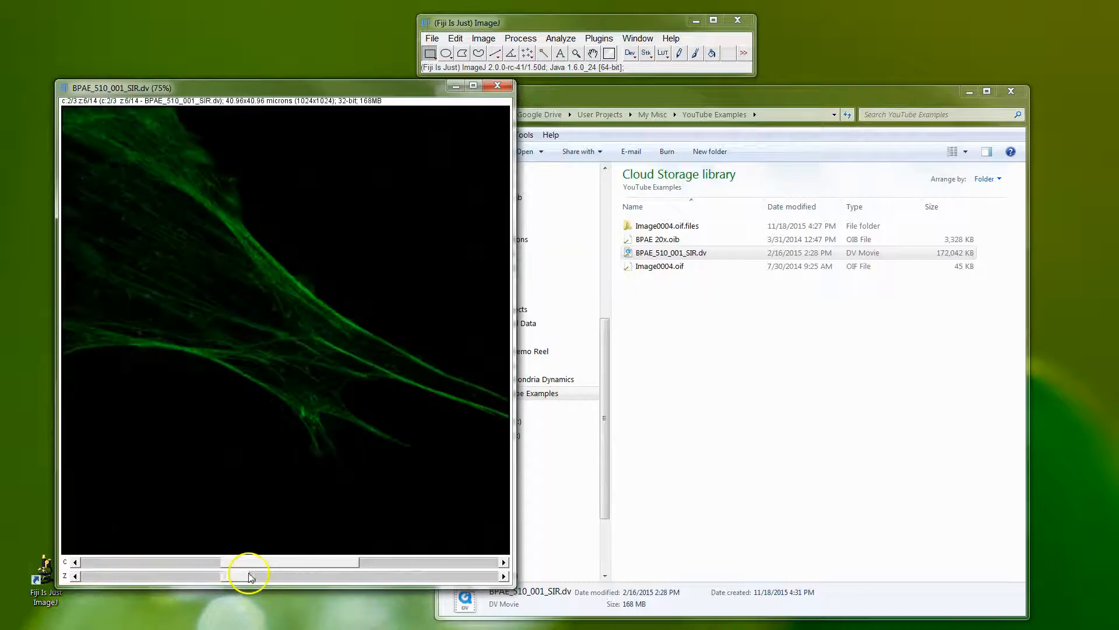
click(398, 563)
click(261, 564)
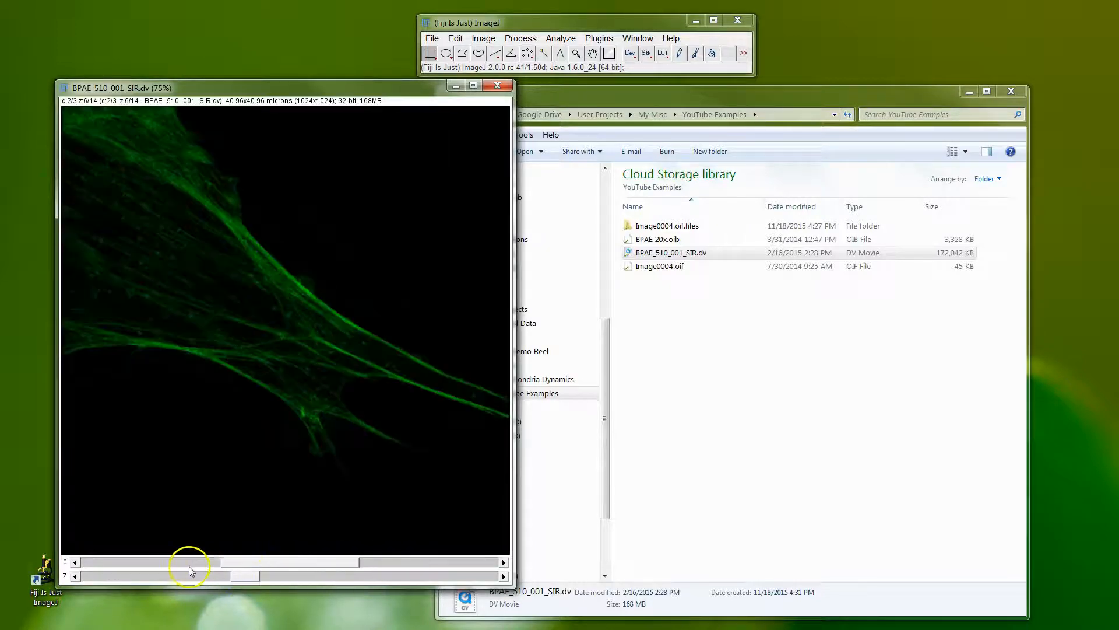
click(187, 563)
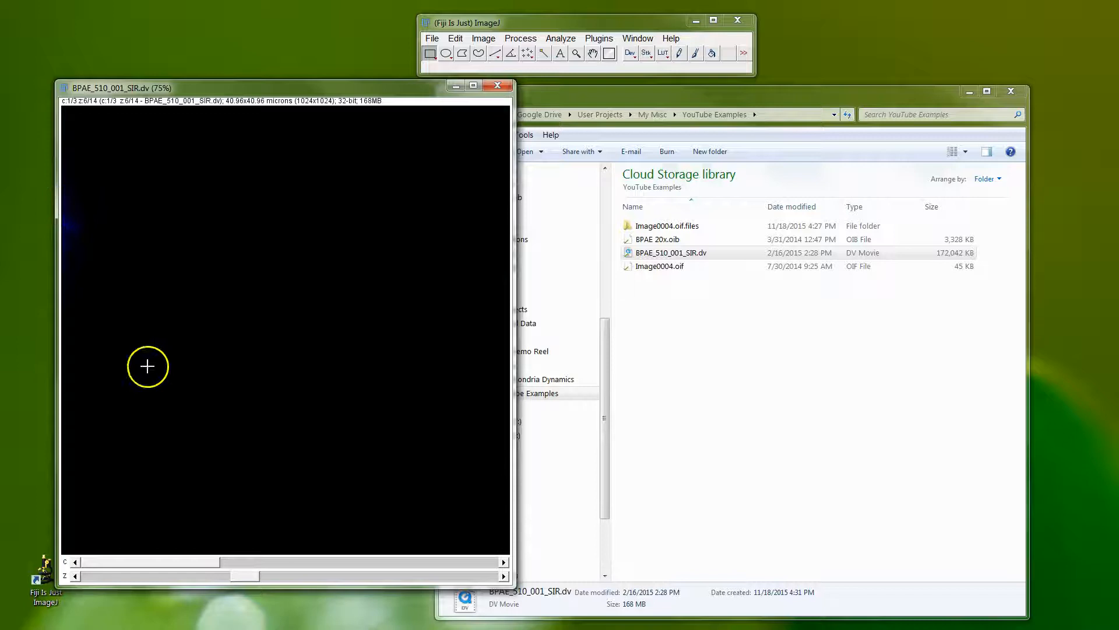
click(286, 564)
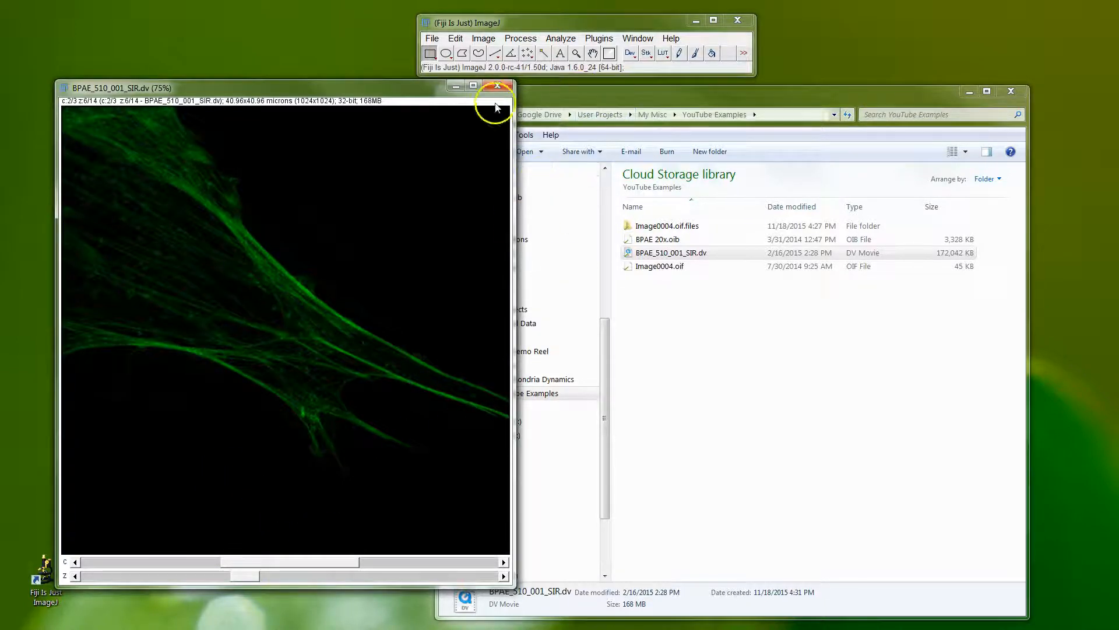
Open the Brightness/Contrast adjustment for the image and minimize the file browser window.
drag(408, 91, 397, 93)
click(633, 93)
click(487, 40)
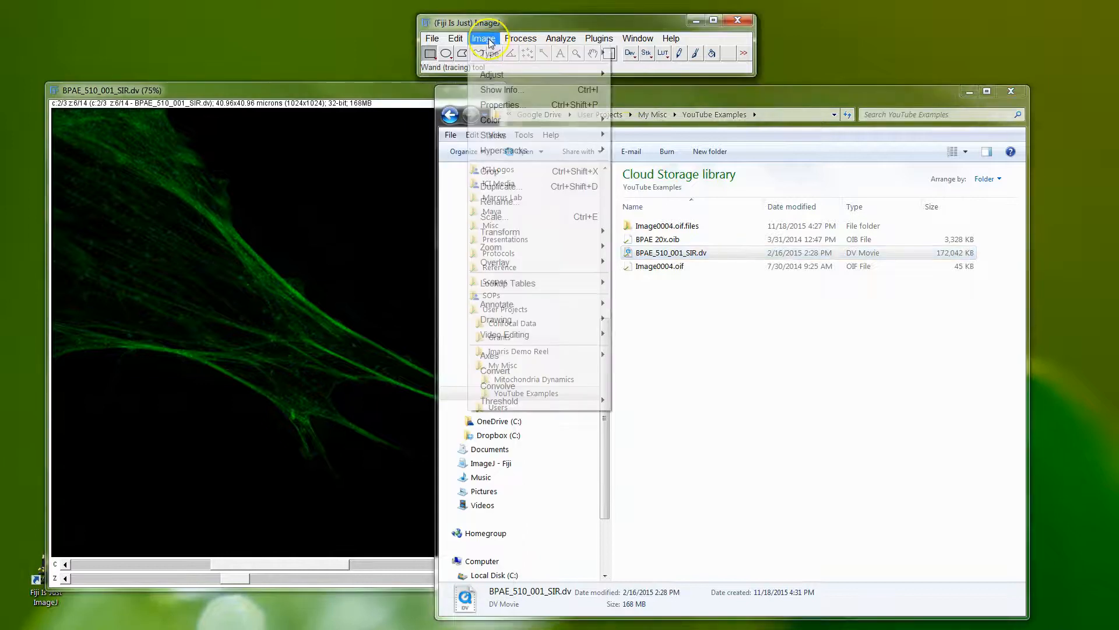
mouse_move(527, 73)
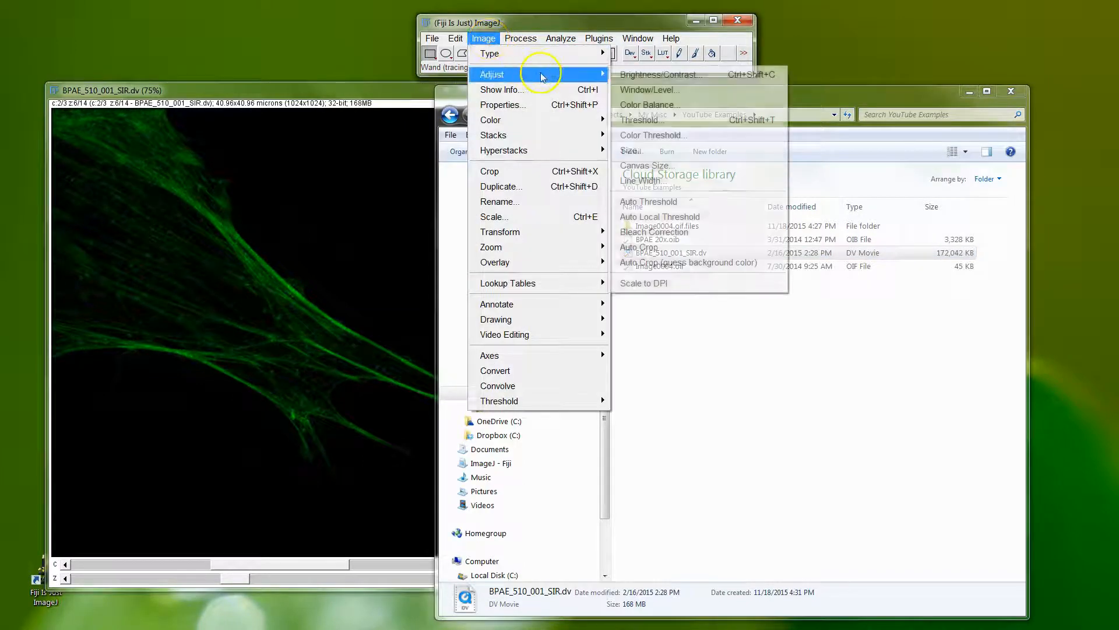
click(669, 74)
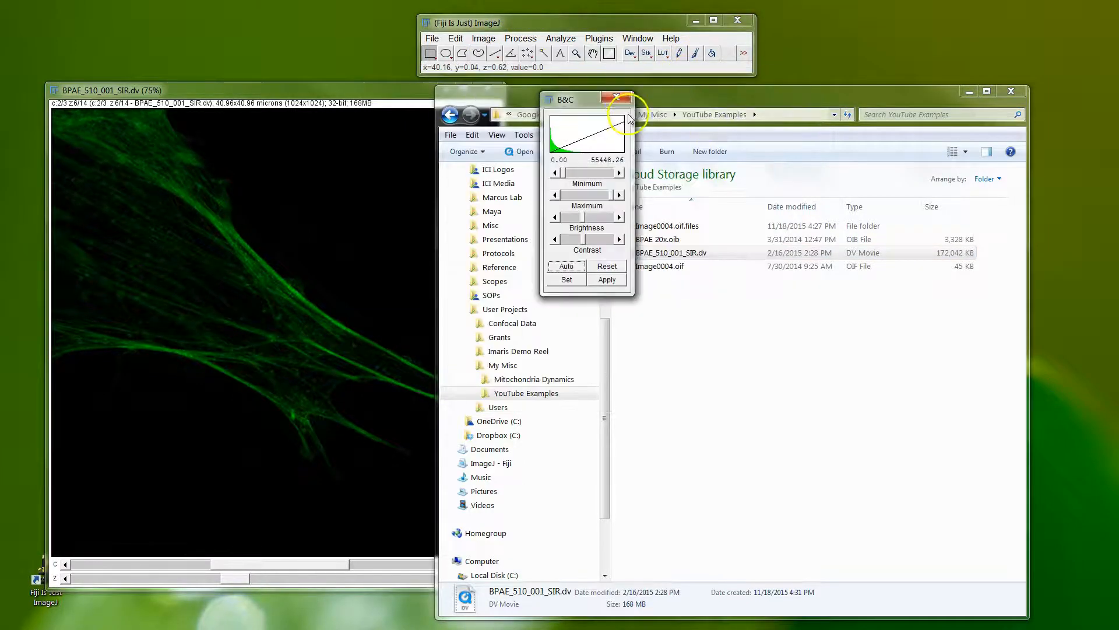
click(958, 104)
click(965, 91)
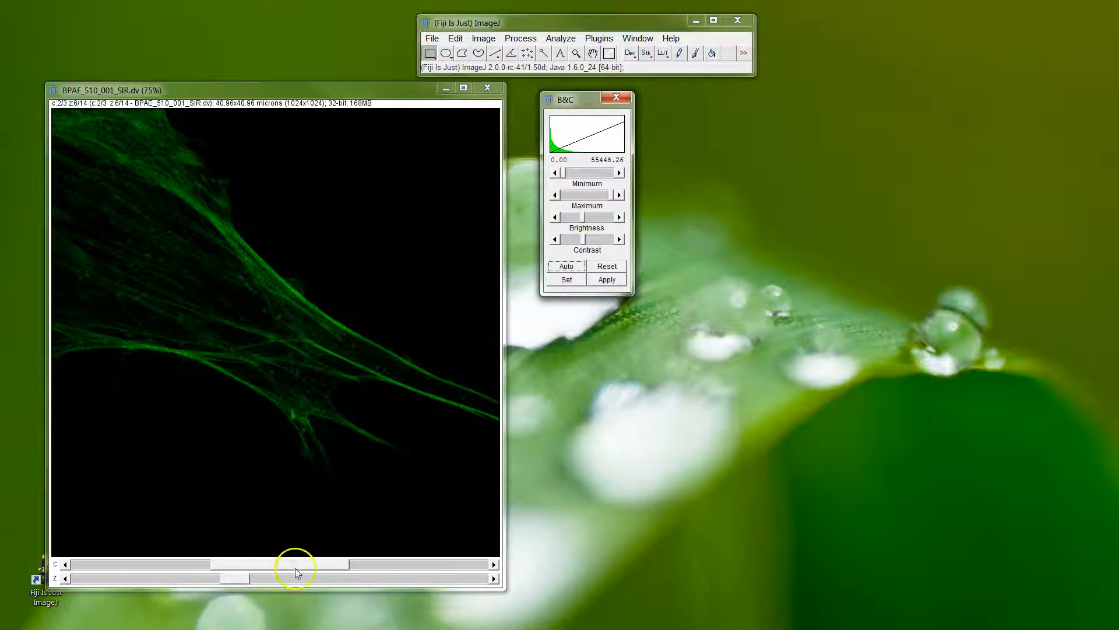
Create a 256-bin histogram of the current slice using the pixel value range, and place it below the B&C window.
drag(402, 95, 381, 98)
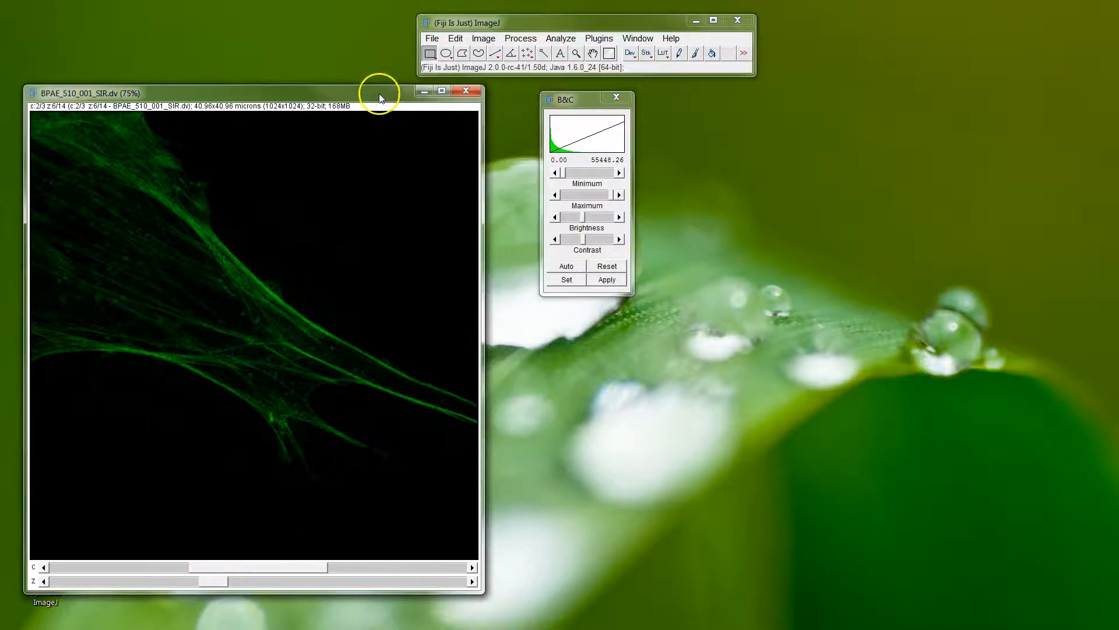
click(520, 38)
mouse_move(561, 40)
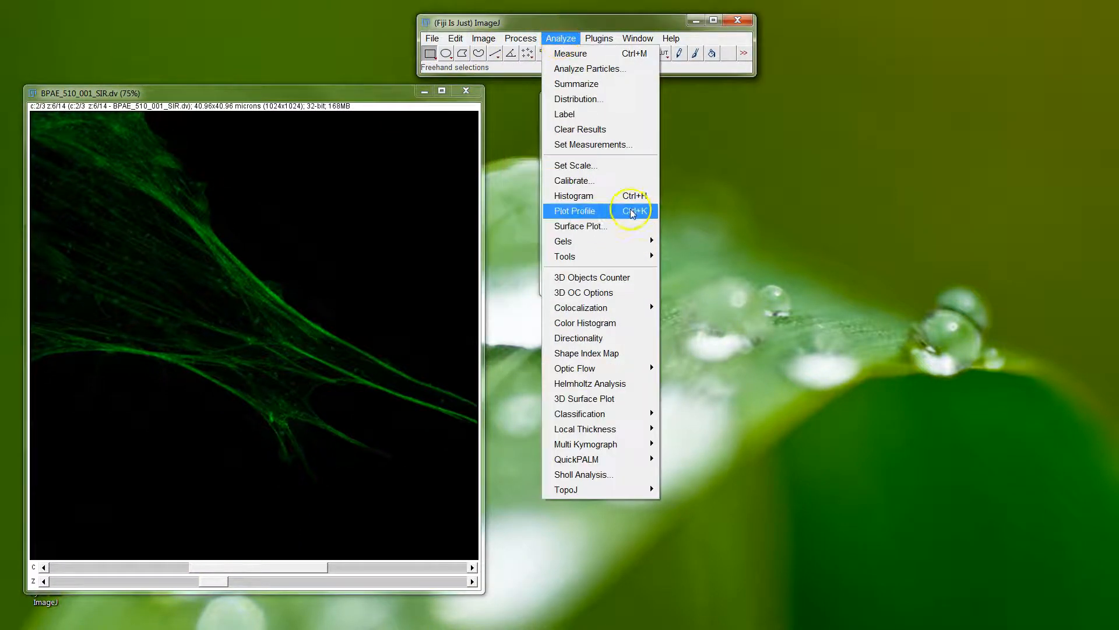
click(639, 197)
drag(536, 125, 474, 111)
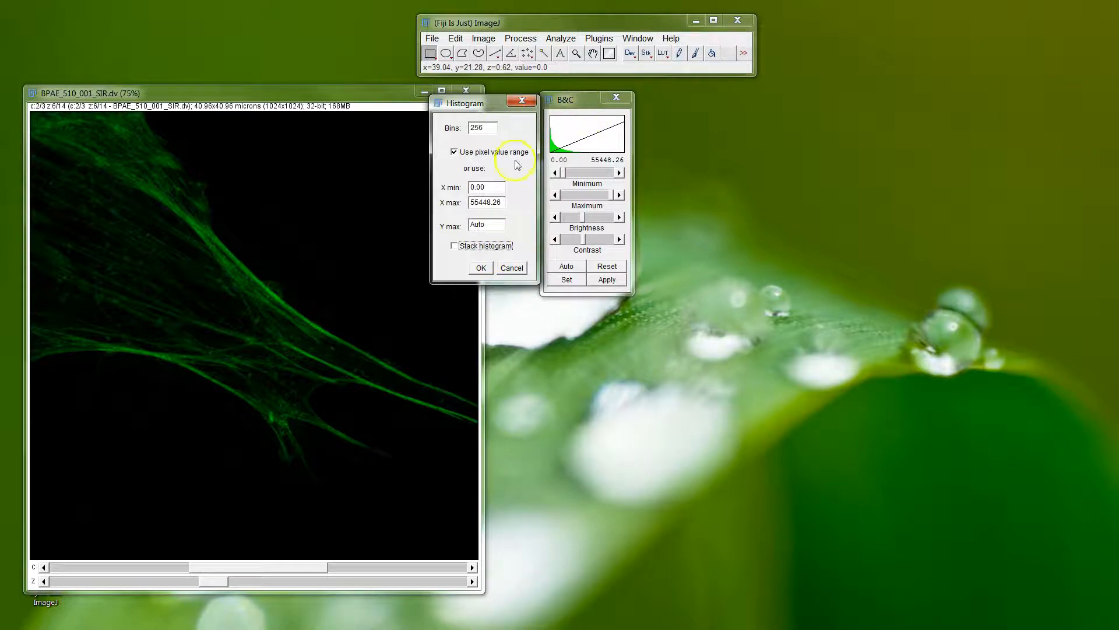
click(482, 269)
drag(145, 94, 576, 346)
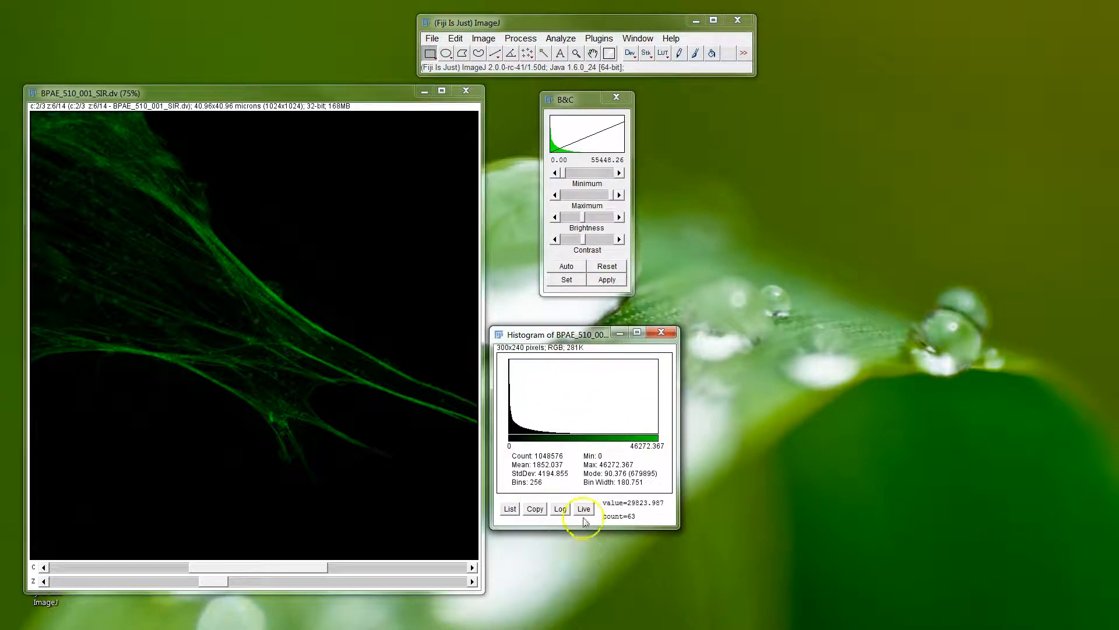
Turn on log scale and live updating for the histogram, and compare Z slices 9, 6 and 2 before returning to slice 6.
click(561, 509)
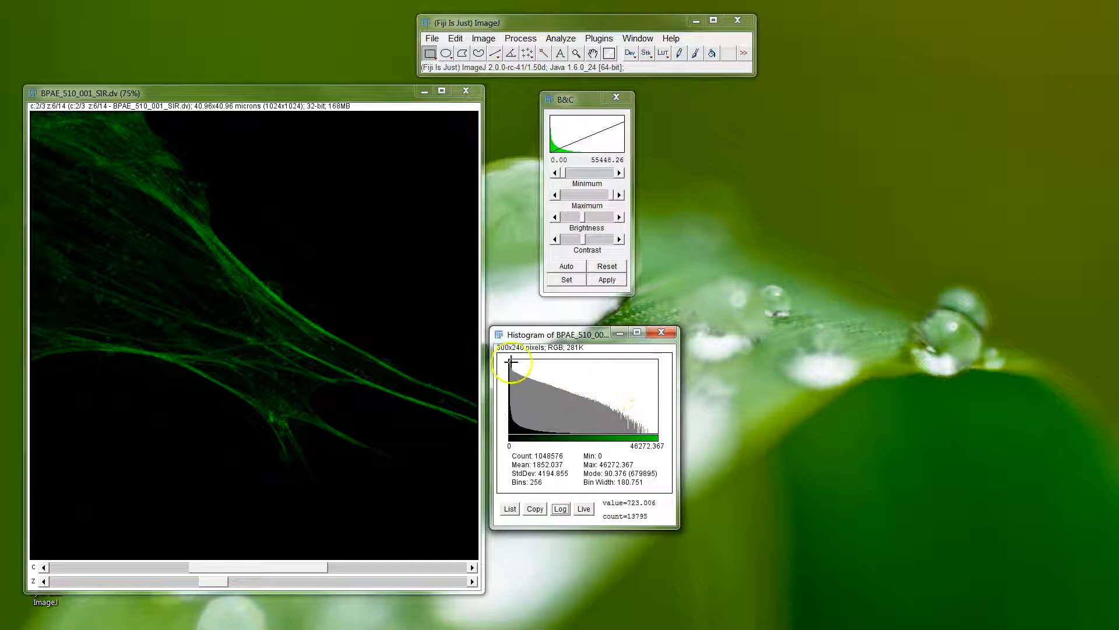
click(583, 508)
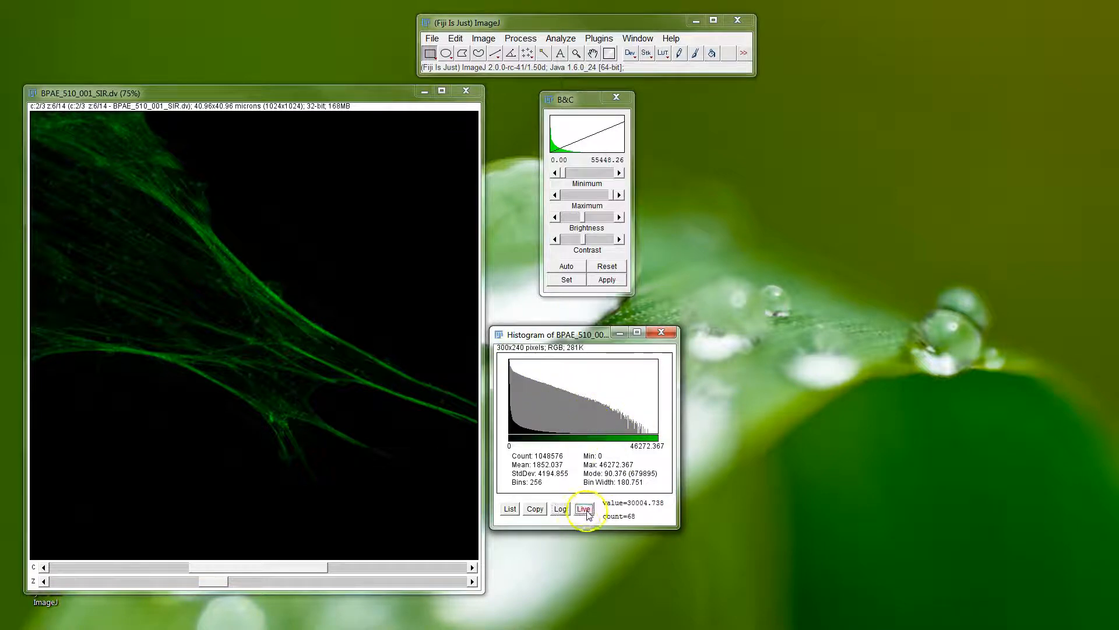
drag(222, 585, 309, 580)
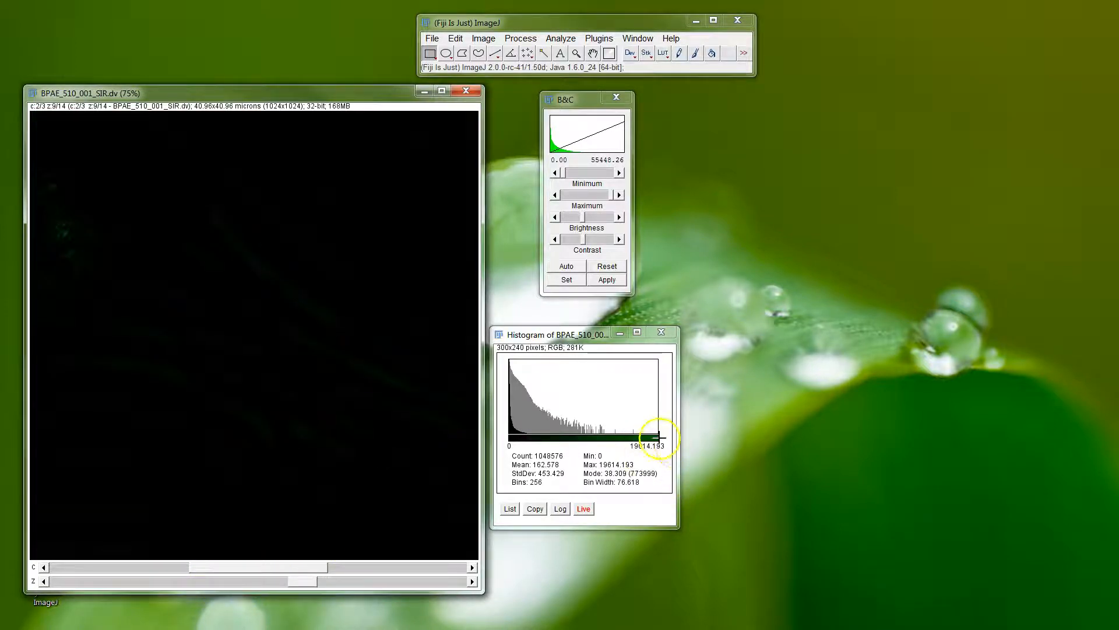
drag(310, 584, 227, 577)
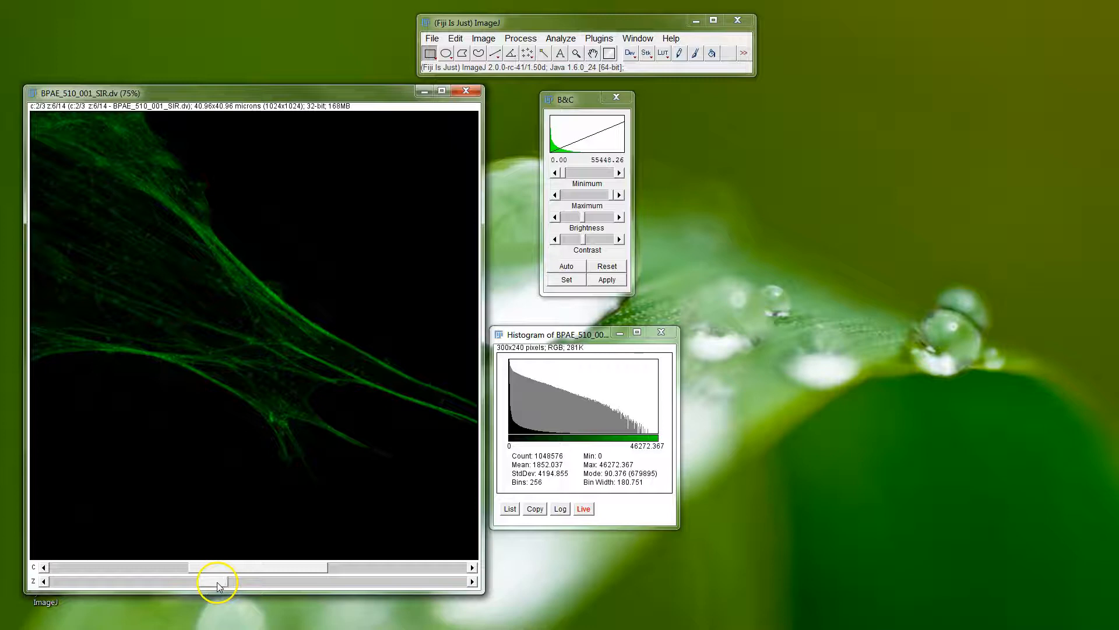
drag(218, 584, 88, 577)
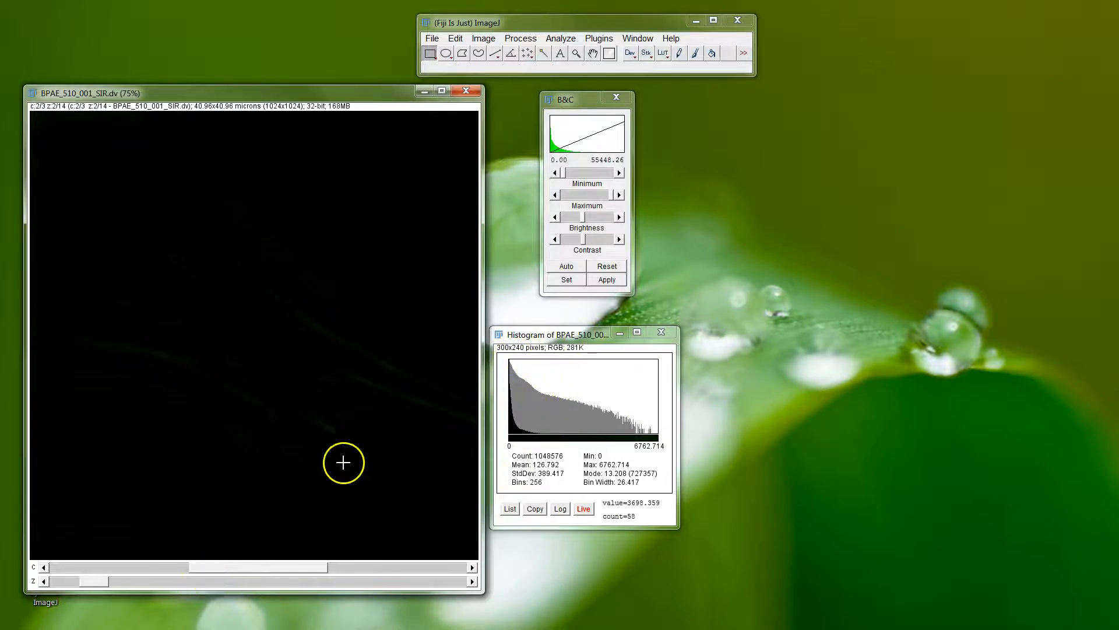
drag(111, 582, 220, 582)
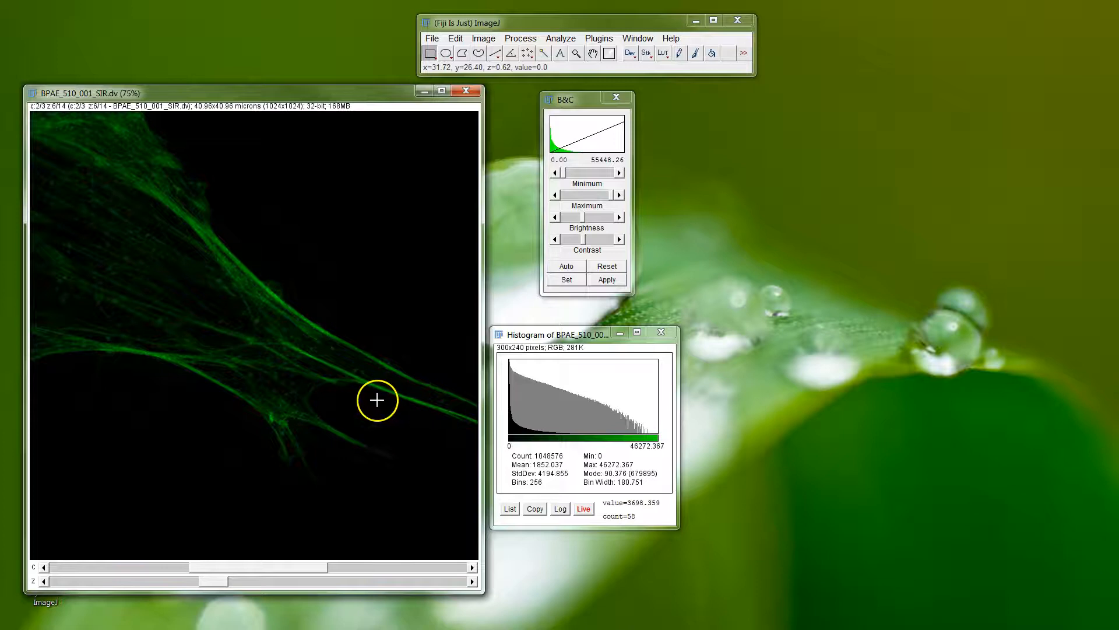
Magnify the green filaments on slice 6 to 150% and inspect their pixel intensities.
key(plus)
key(plus)
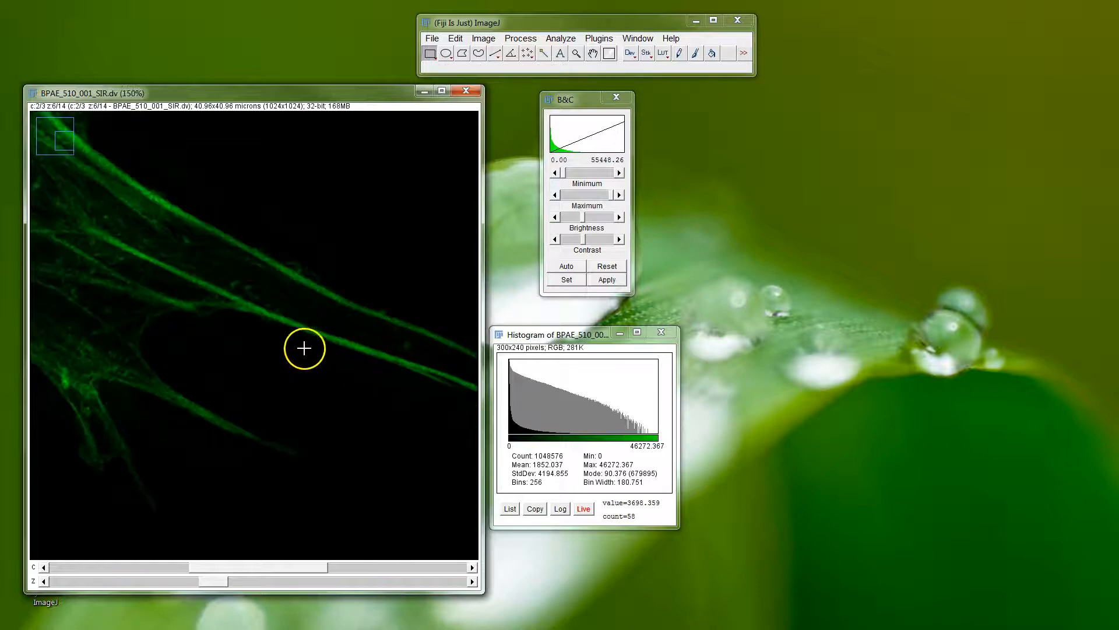
drag(292, 314, 265, 343)
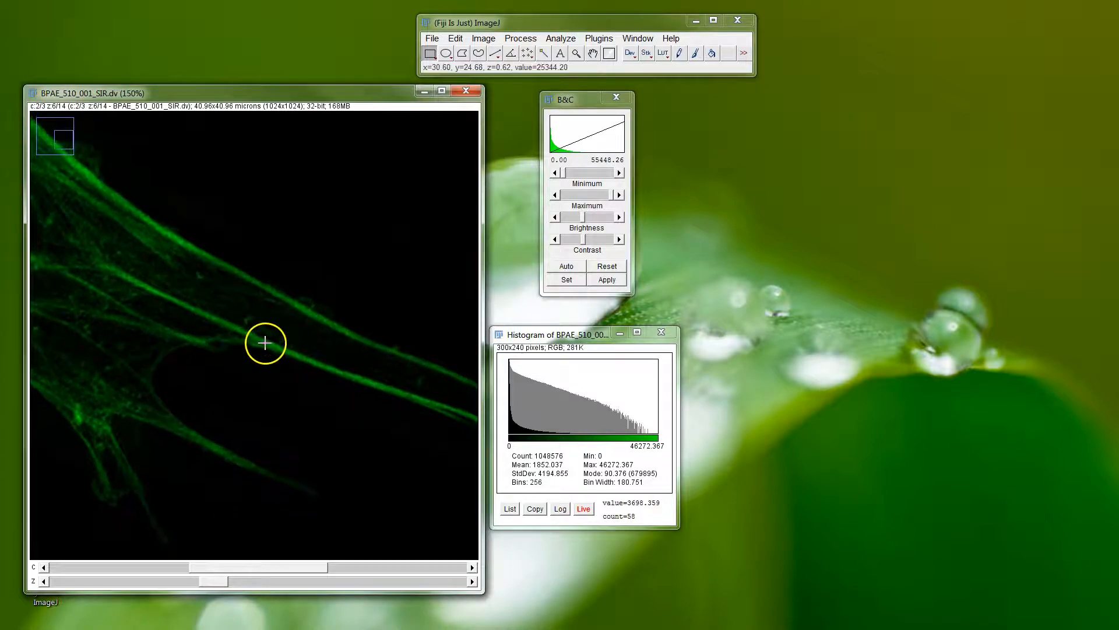
scroll(292, 359, up, 1)
scroll(292, 359, down, 1)
mouse_move(214, 583)
mouse_down()
mouse_move(292, 584)
mouse_move(135, 583)
mouse_move(213, 581)
mouse_up()
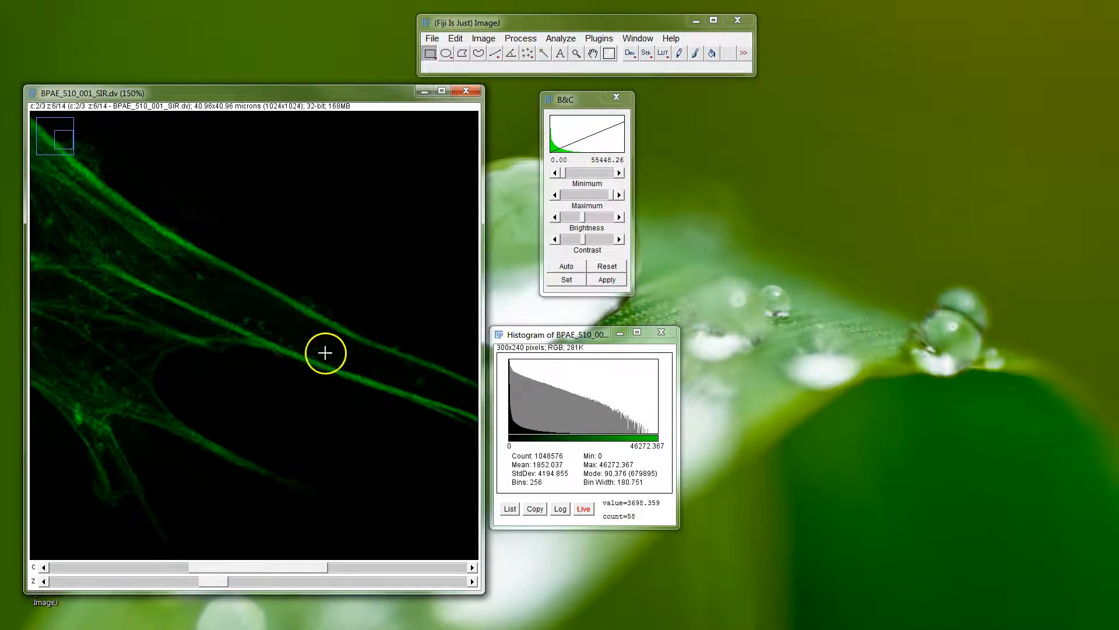
Try a display range of about 1860 to 3353 for the green channel on Z slice 10.
drag(218, 584, 342, 579)
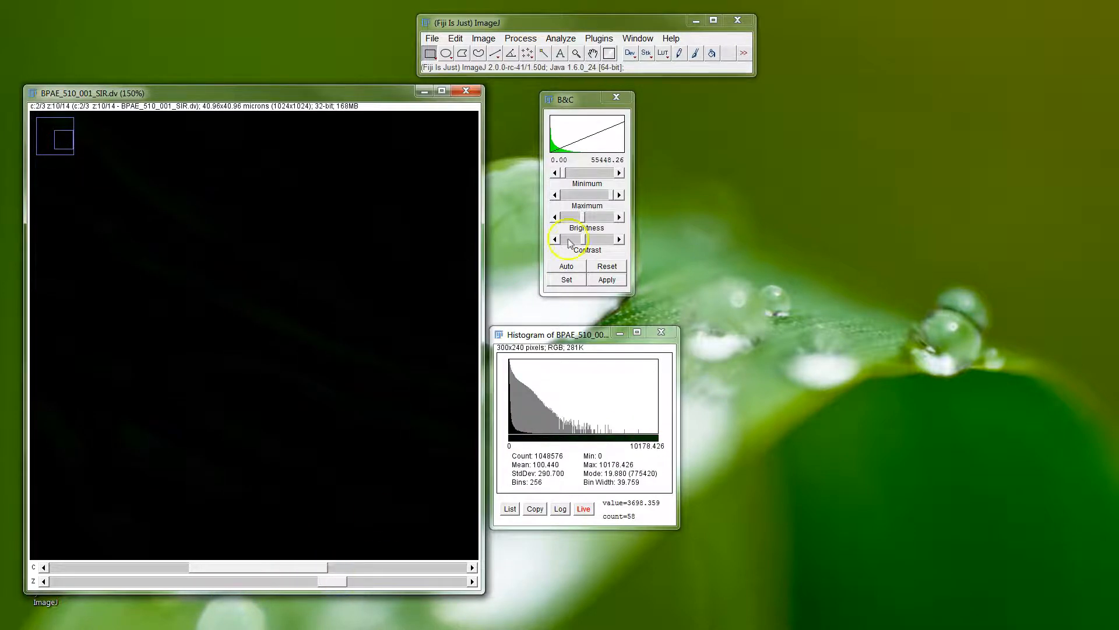
drag(613, 200, 586, 197)
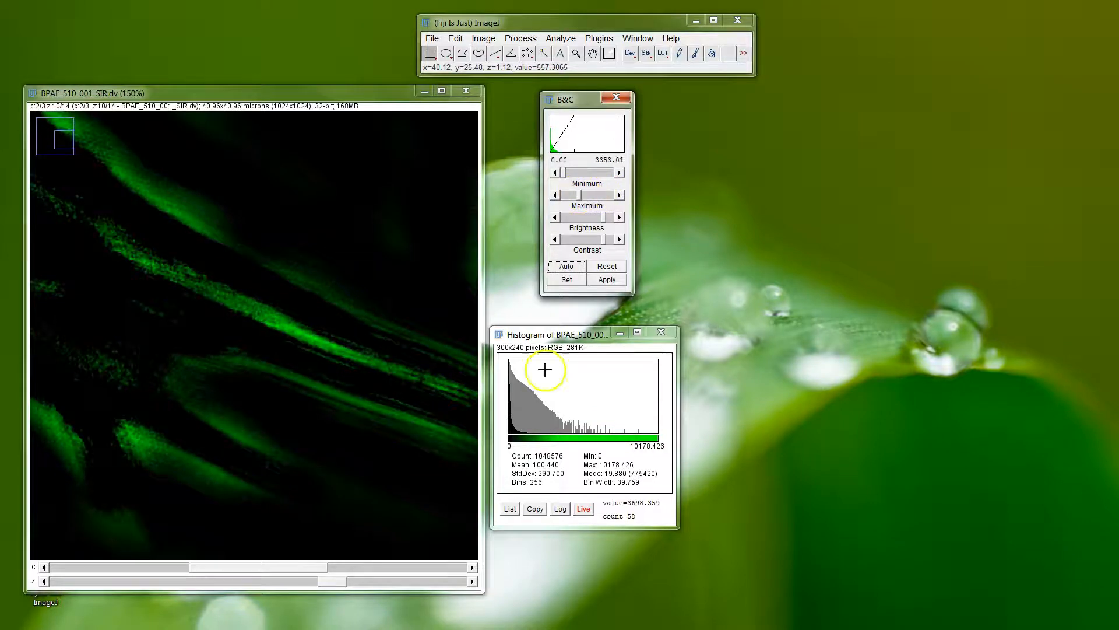
mouse_move(324, 583)
mouse_down()
mouse_move(165, 581)
mouse_move(398, 589)
mouse_move(87, 589)
mouse_move(391, 574)
mouse_move(180, 571)
mouse_move(345, 575)
mouse_move(212, 574)
mouse_move(326, 571)
mouse_up()
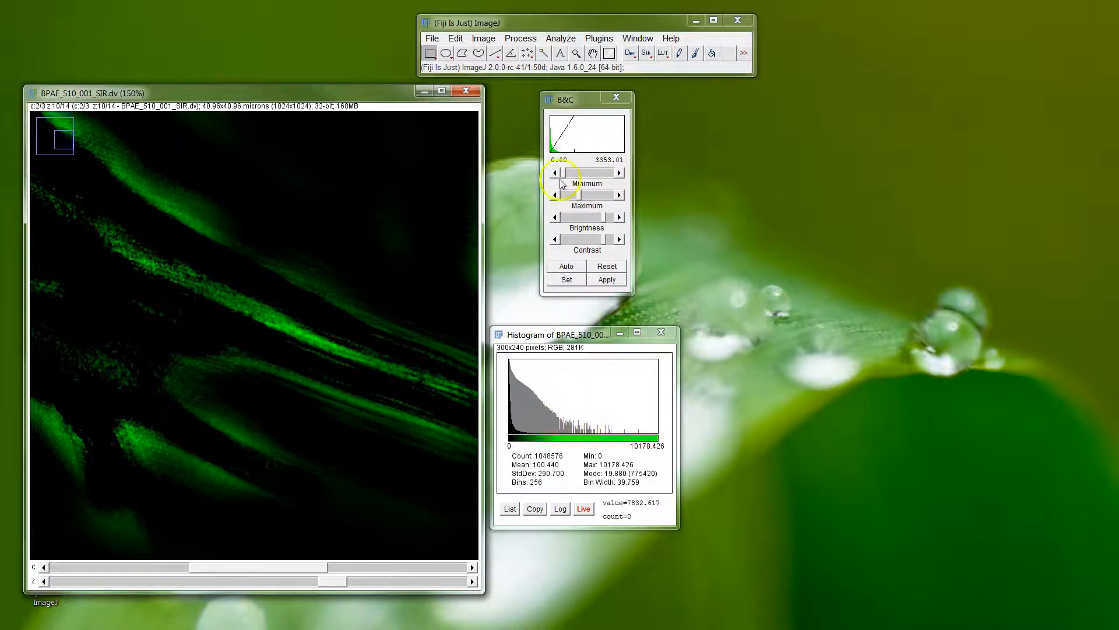
drag(562, 177, 572, 176)
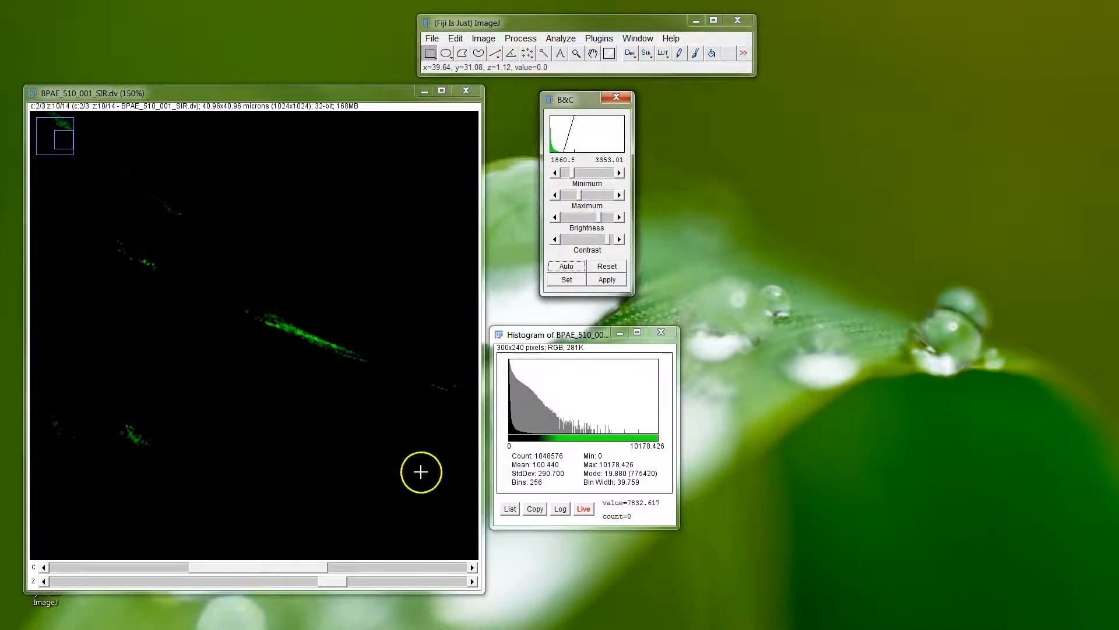
Set the green channel's display maximum to about 18081 and minimum to about 2446, checking slices 8 and 7.
drag(333, 581, 274, 581)
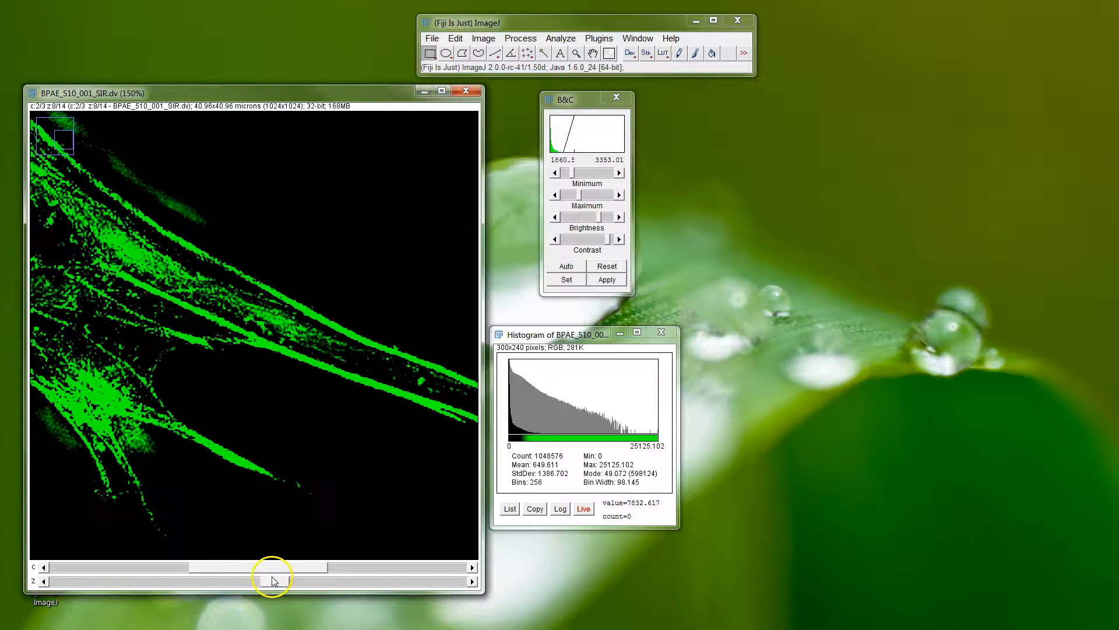
drag(581, 198, 600, 197)
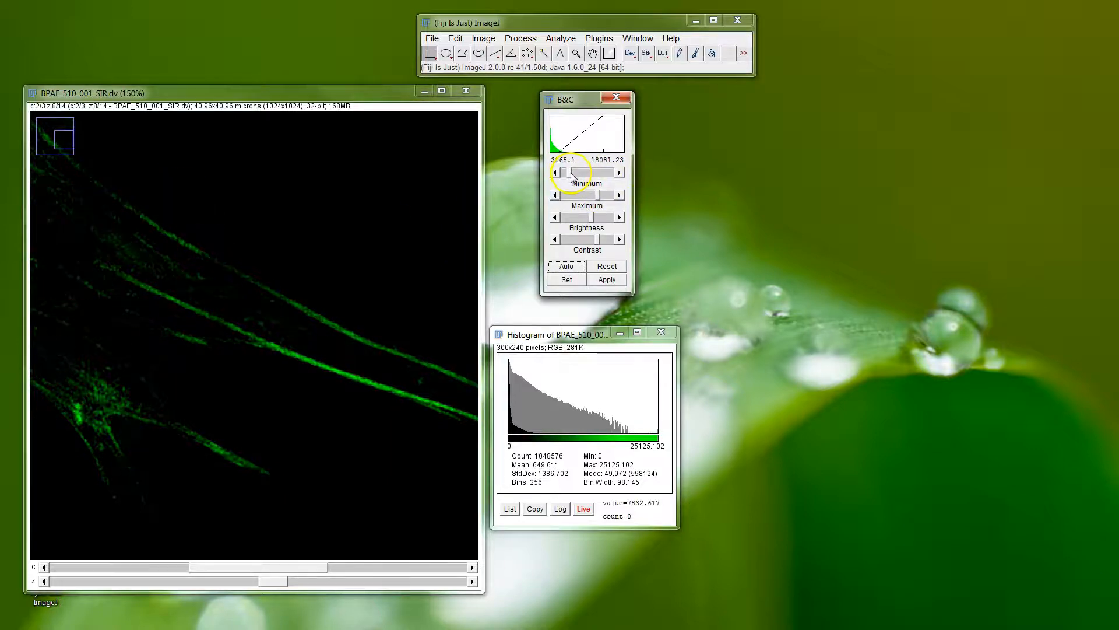
drag(275, 582, 248, 584)
mouse_move(241, 585)
mouse_down()
mouse_move(180, 582)
mouse_move(273, 584)
mouse_move(214, 586)
mouse_move(263, 587)
mouse_up()
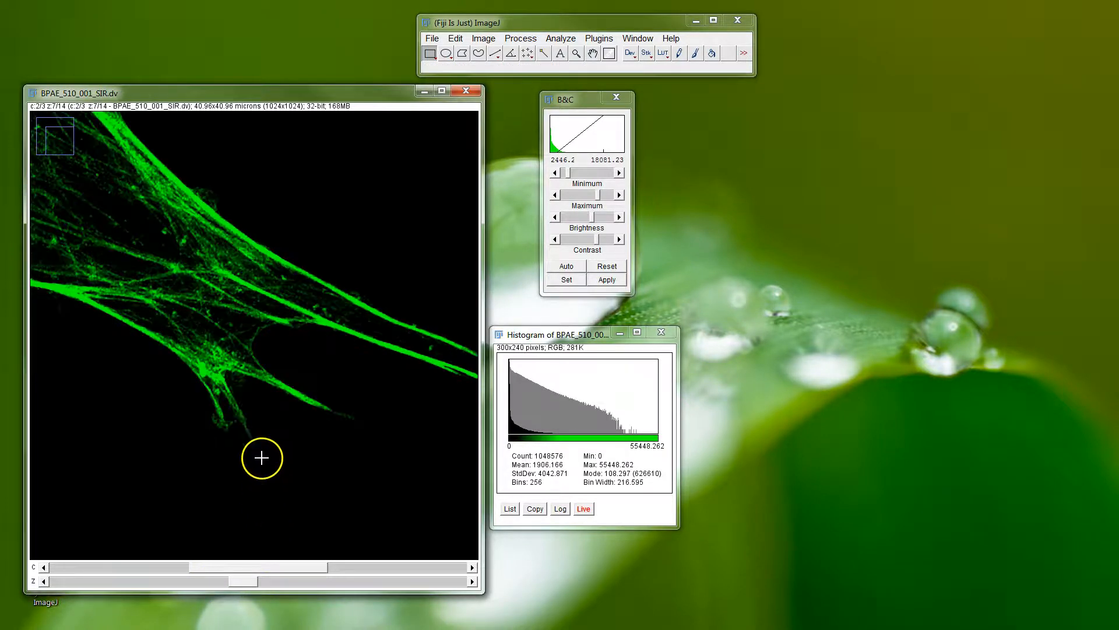
View the whole image at 75% and review the adjusted green channel through the Z slices, returning to slice 7.
key(minus)
drag(232, 582, 332, 583)
drag(463, 580, 250, 585)
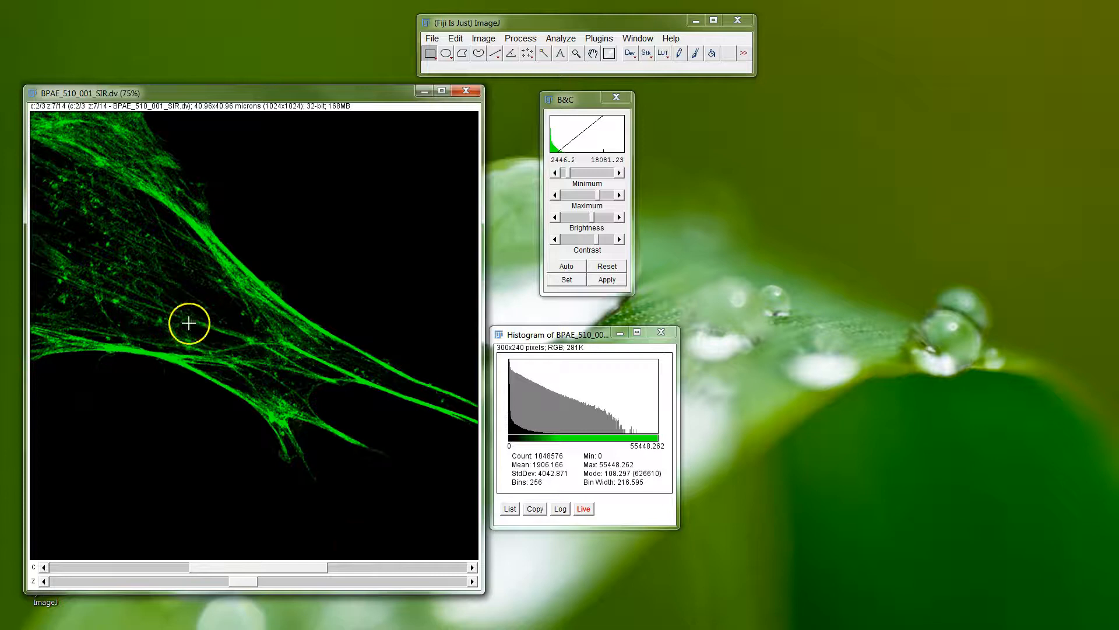
Set the display maximum of channel 3 to about 3039 and magnify the isolated red structures to 200%.
click(357, 569)
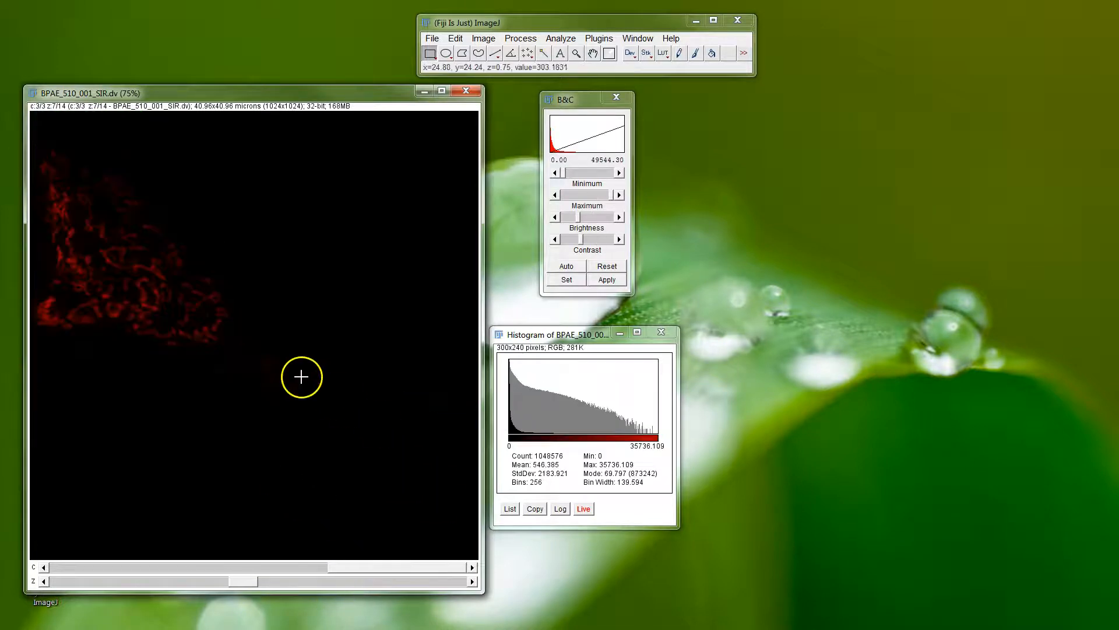
drag(612, 195, 570, 194)
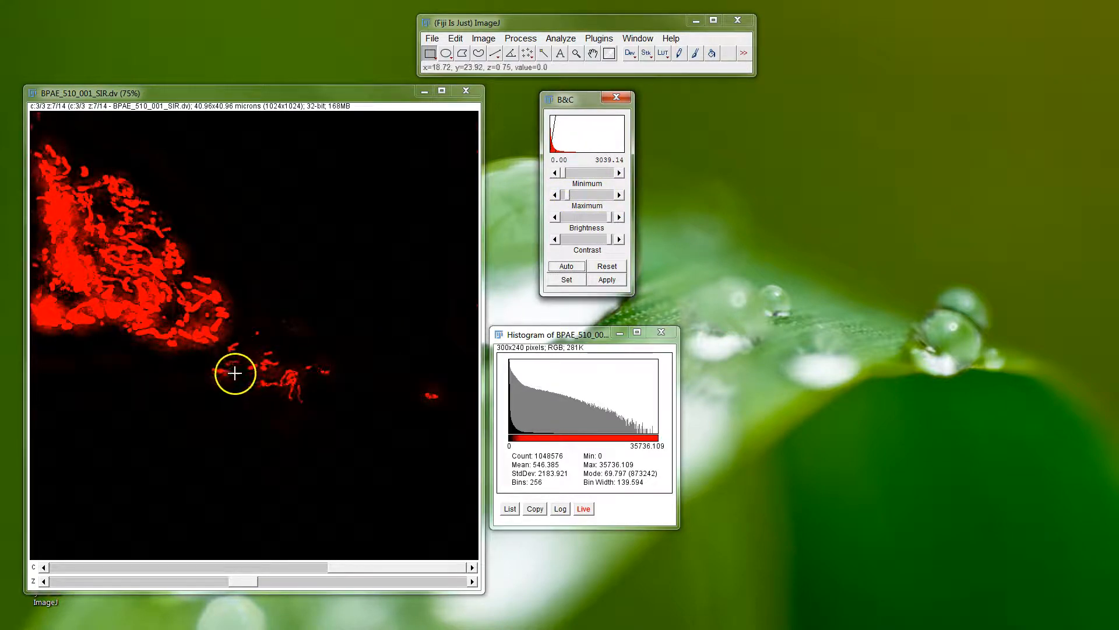
key(plus)
key(plus)
key(plus)
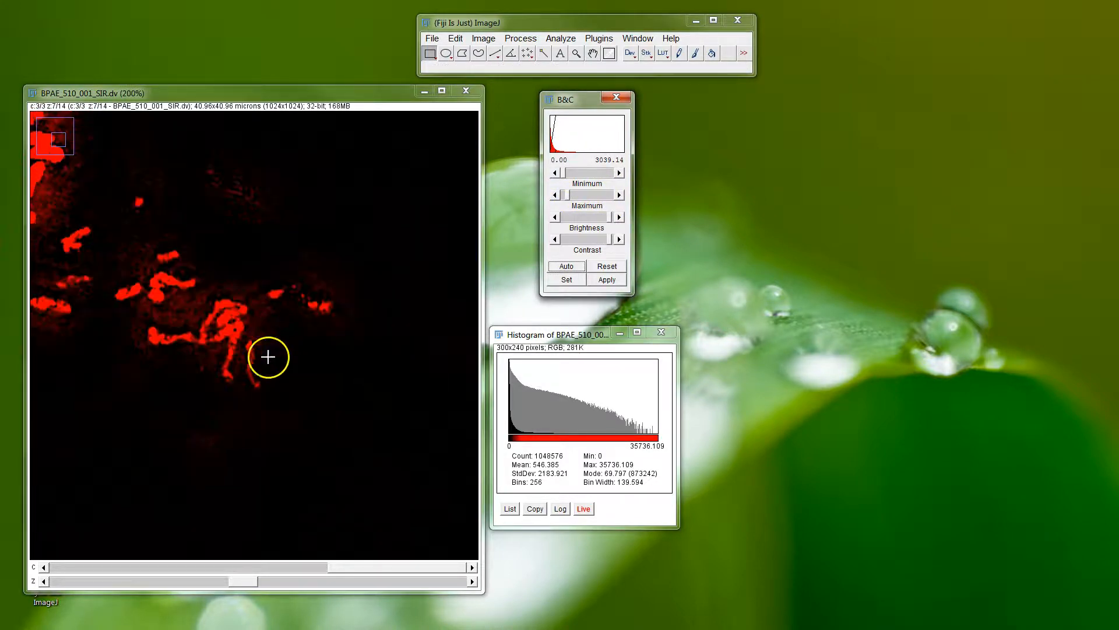
Review the red structures of channel 3 through Z slices 5 to 10, ending on slice 8.
click(261, 581)
drag(261, 581, 220, 587)
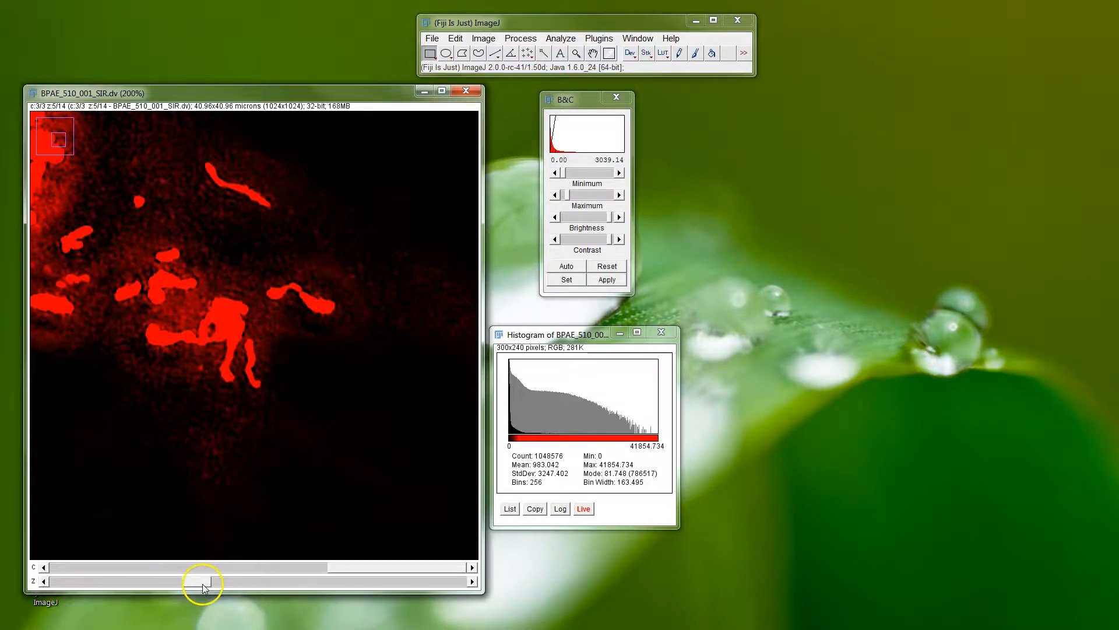
mouse_move(235, 586)
mouse_down()
mouse_move(271, 584)
mouse_move(250, 574)
mouse_move(157, 579)
mouse_move(252, 579)
mouse_up()
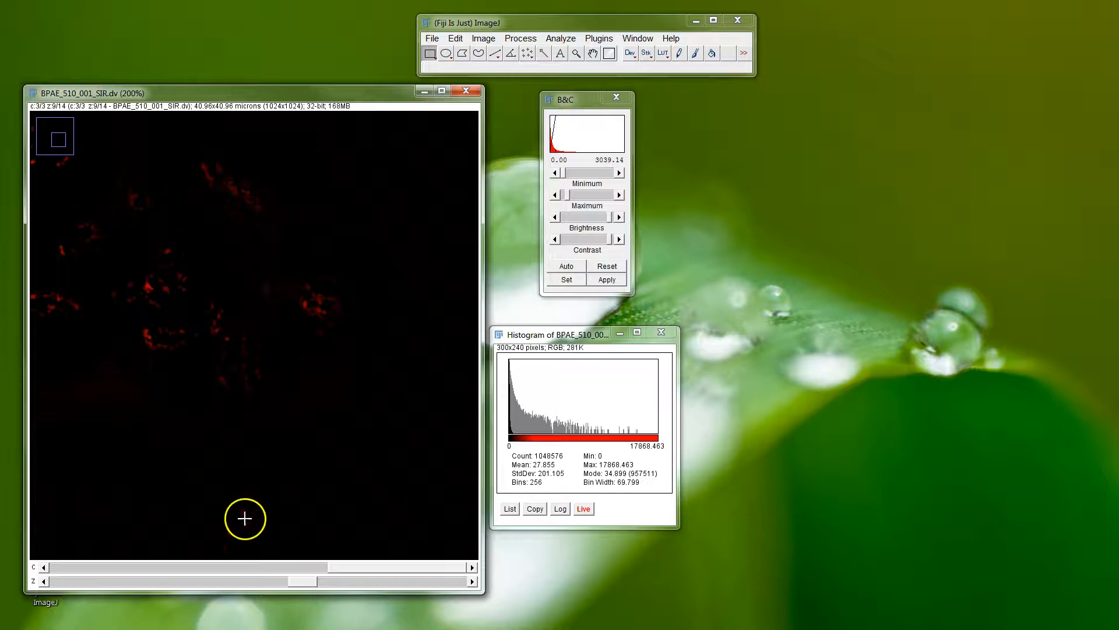
drag(295, 577, 332, 580)
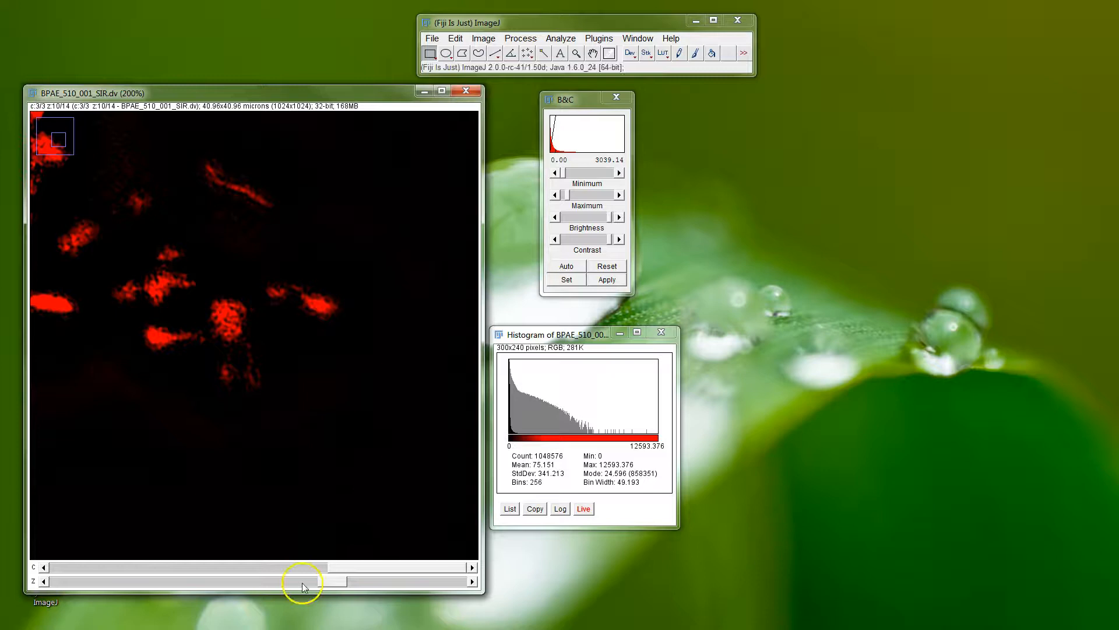
drag(324, 583, 193, 579)
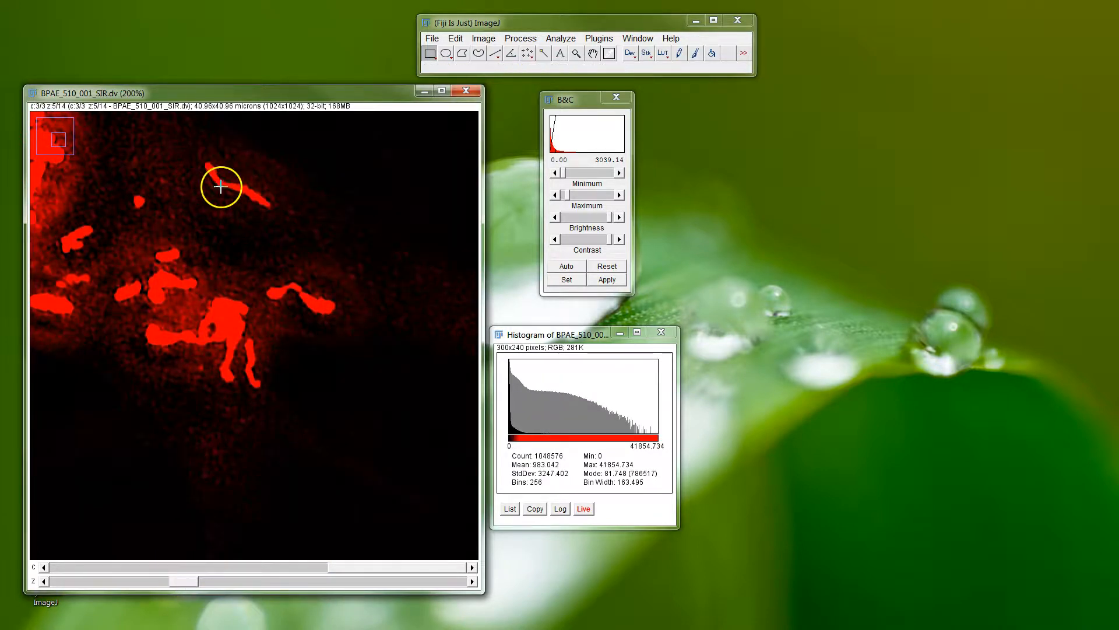
drag(194, 583, 271, 581)
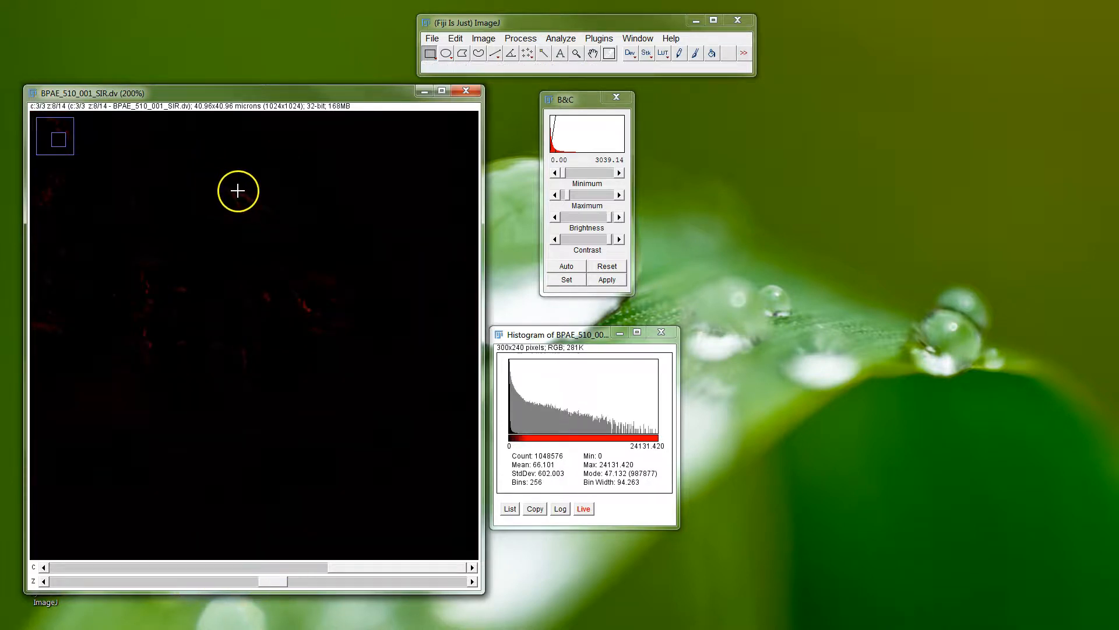
Set channel 3's display minimum to about 2349 and maximum to about 25368, checking Z slice 6 at 75% and 150% magnification.
click(571, 198)
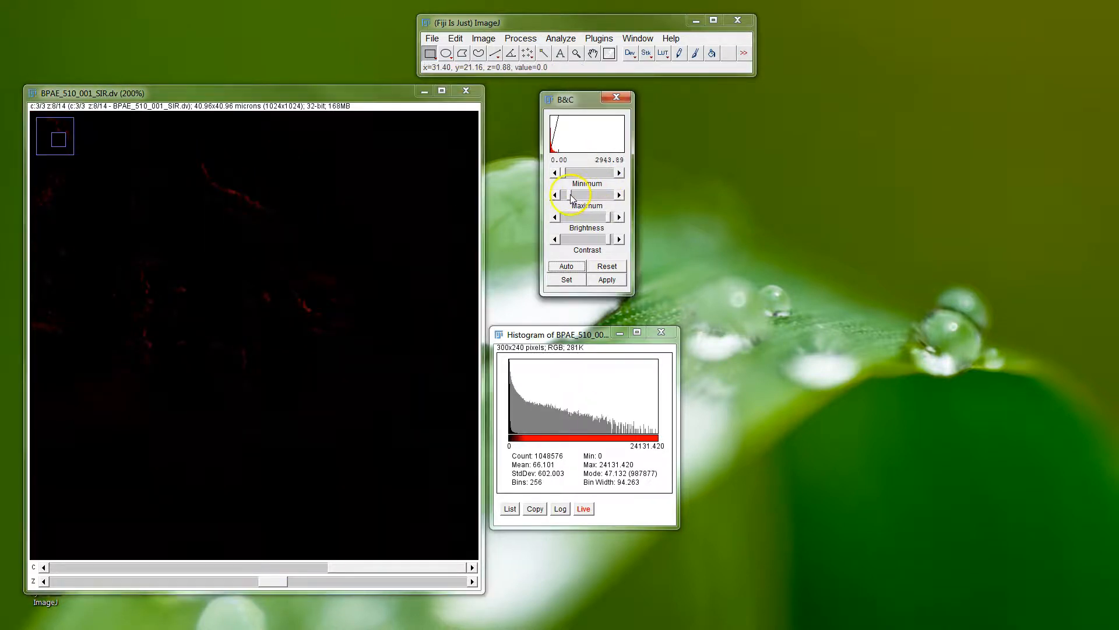
drag(565, 175, 568, 174)
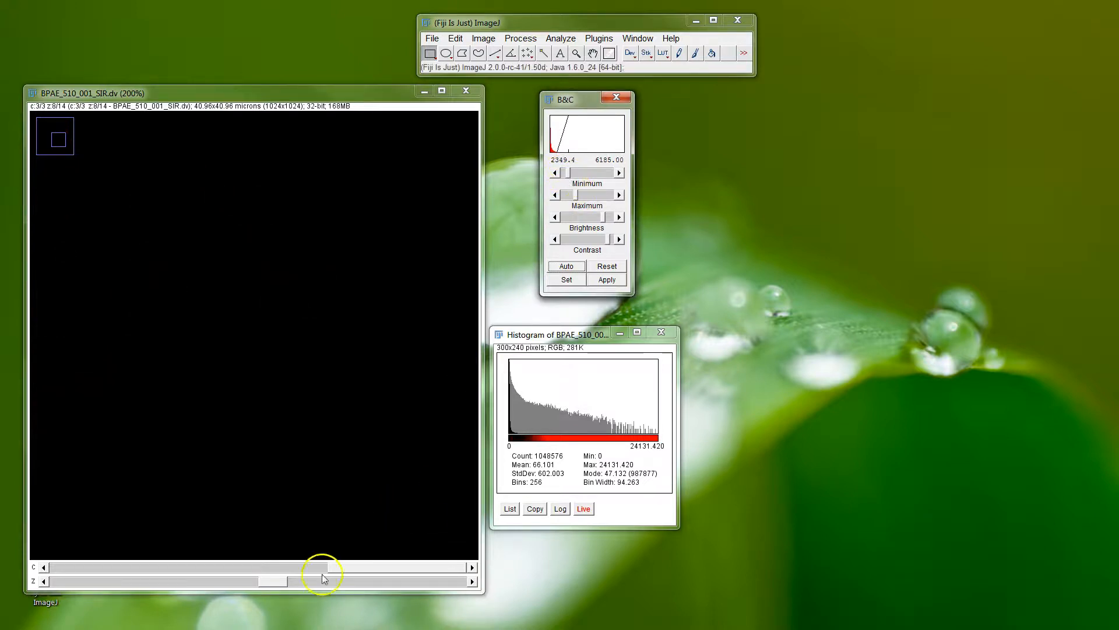
drag(275, 583, 212, 579)
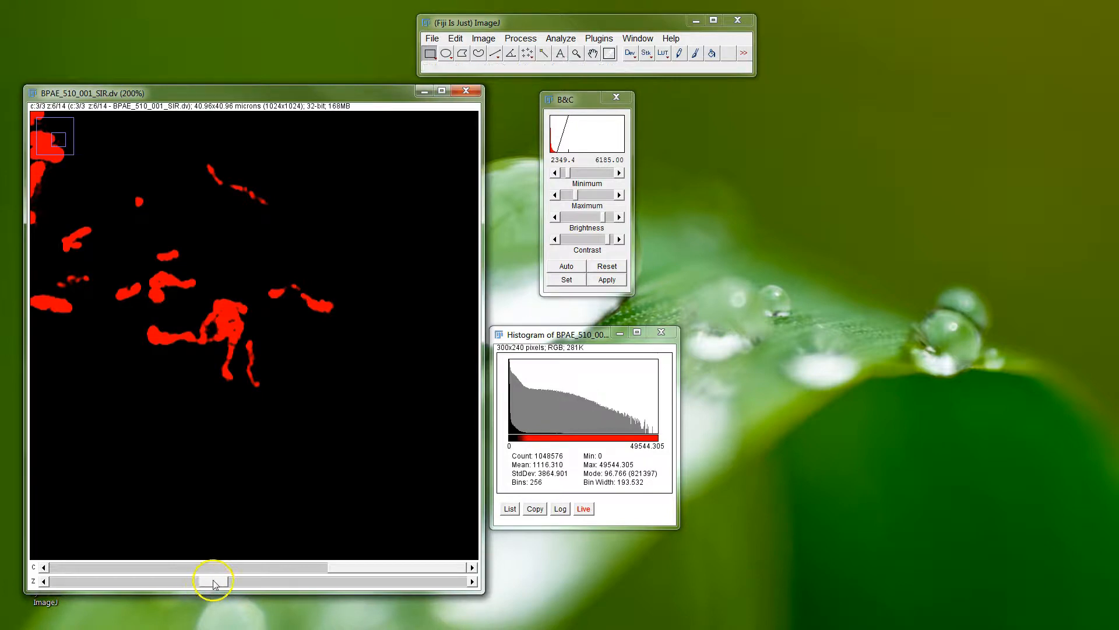
drag(575, 200, 581, 198)
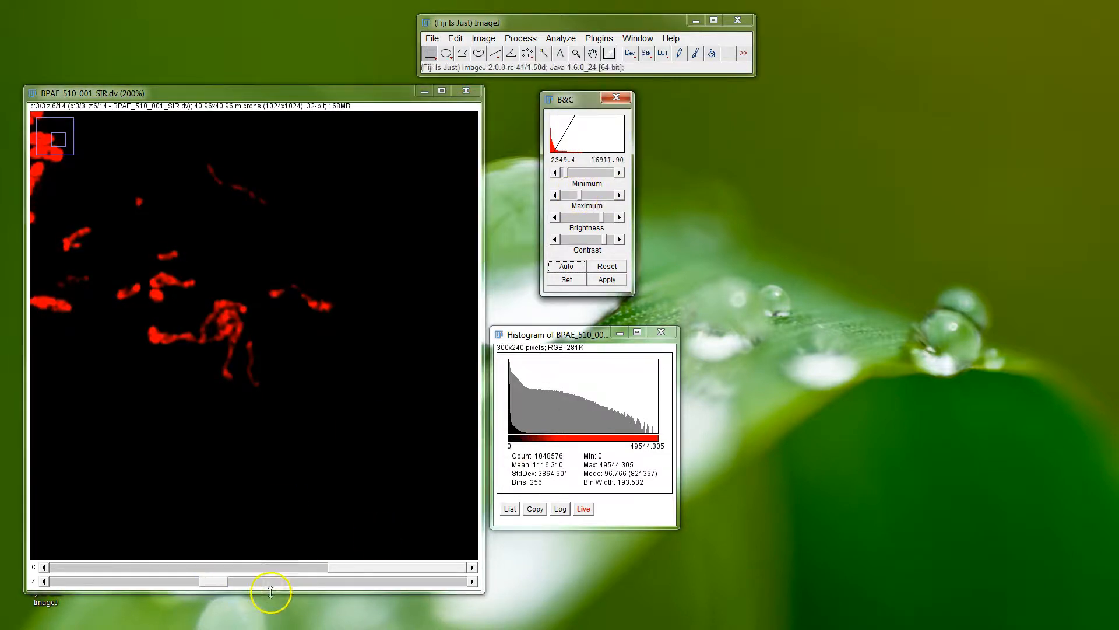
scroll(289, 370, down, 3)
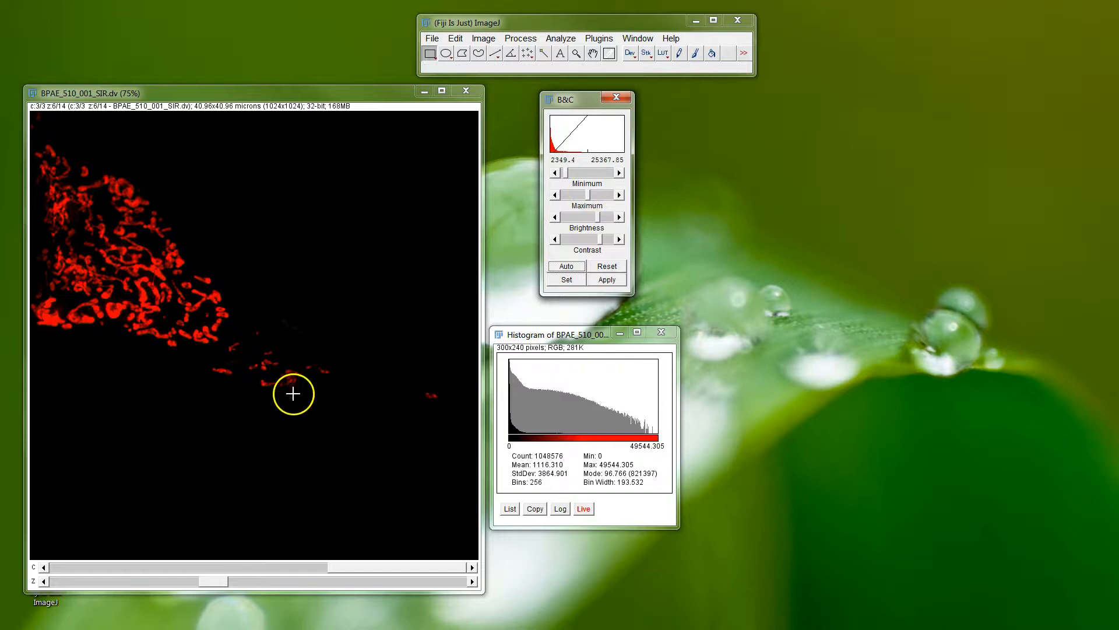
scroll(164, 265, up, 1)
scroll(162, 257, up, 1)
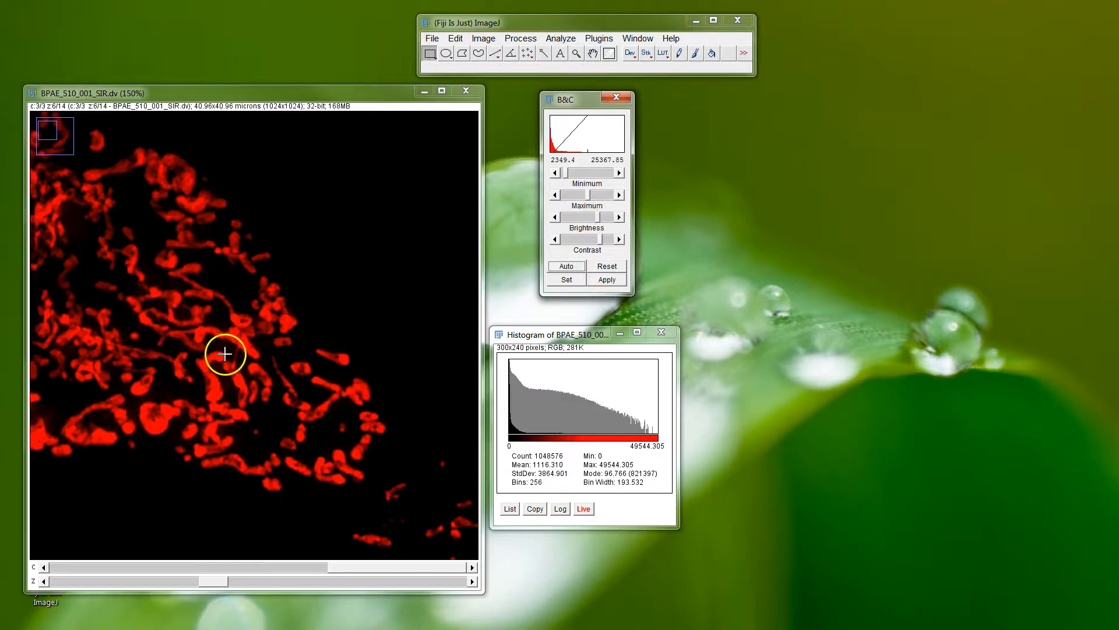
Open the Channels tool and display all three channels together as a composite.
mouse_move(519, 357)
key(ctrl+shift+z)
click(753, 134)
click(752, 145)
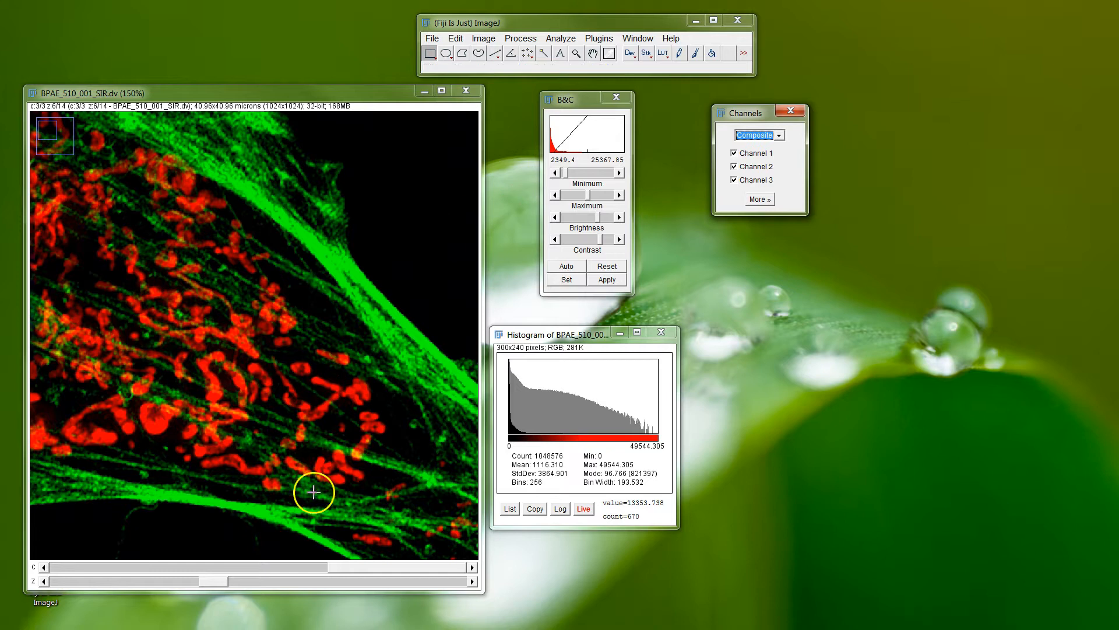
Make channel 2 active in the composite and set its display maximum to about 27094.
click(264, 568)
drag(581, 200, 592, 195)
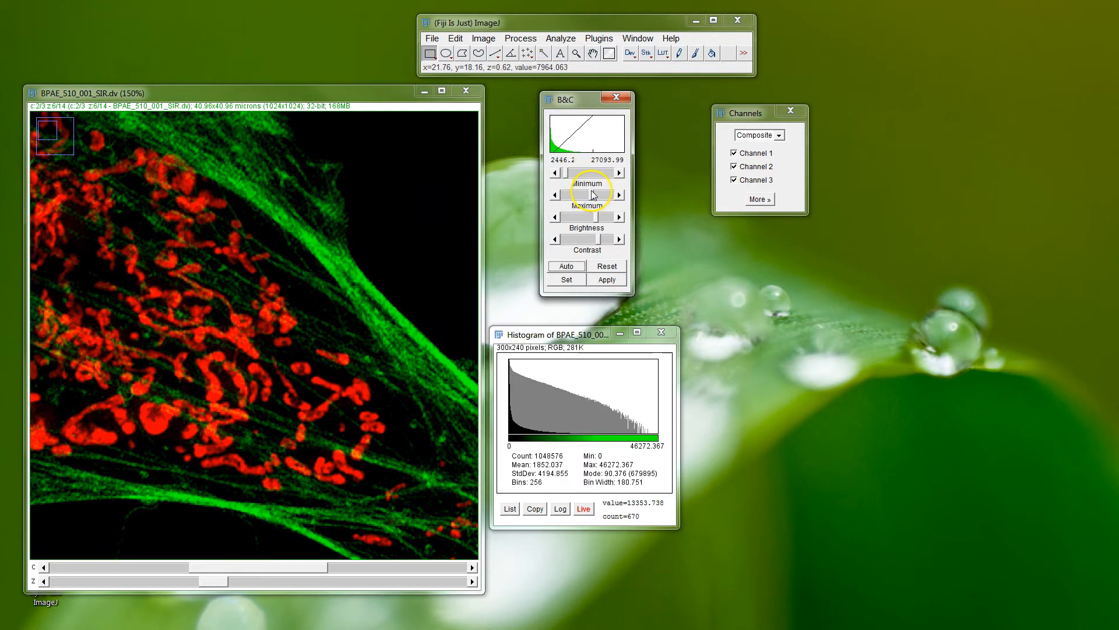